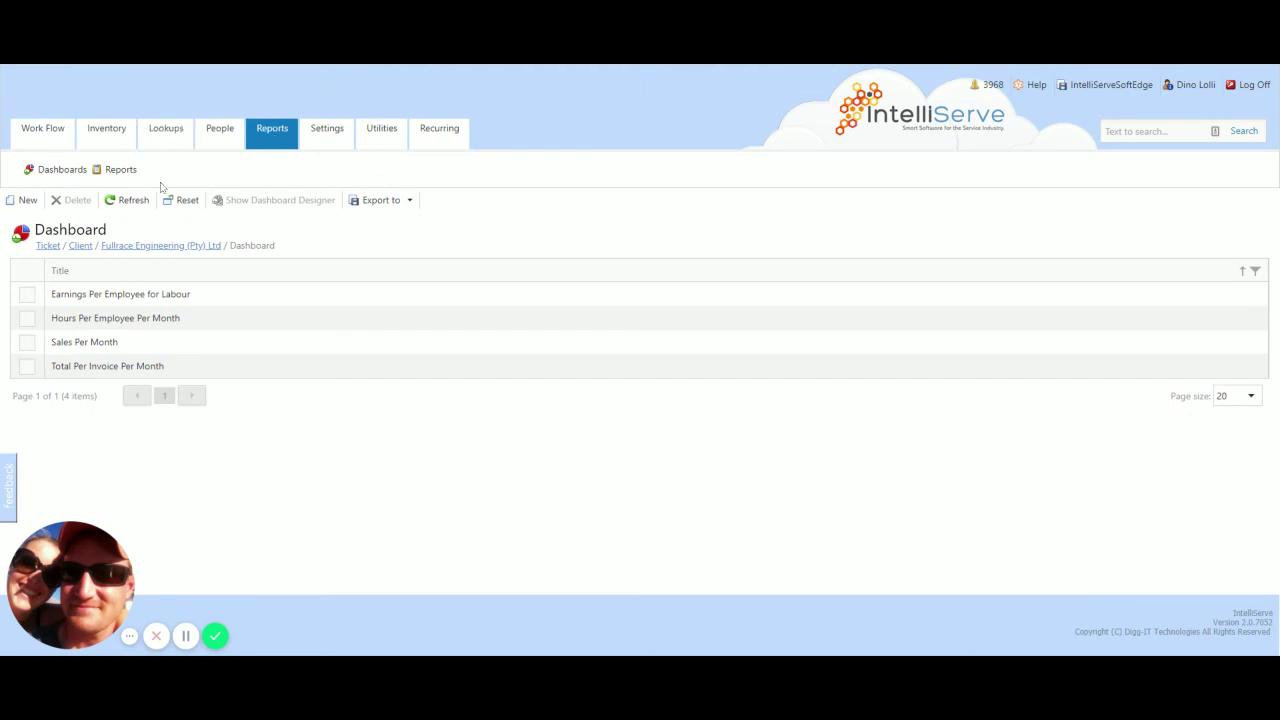
Start a new dashboard and name it "Job Cards By Status"
{"action": "left_click", "coordinate": [54, 170]}
{"action": "left_click", "coordinate": [26, 201]}
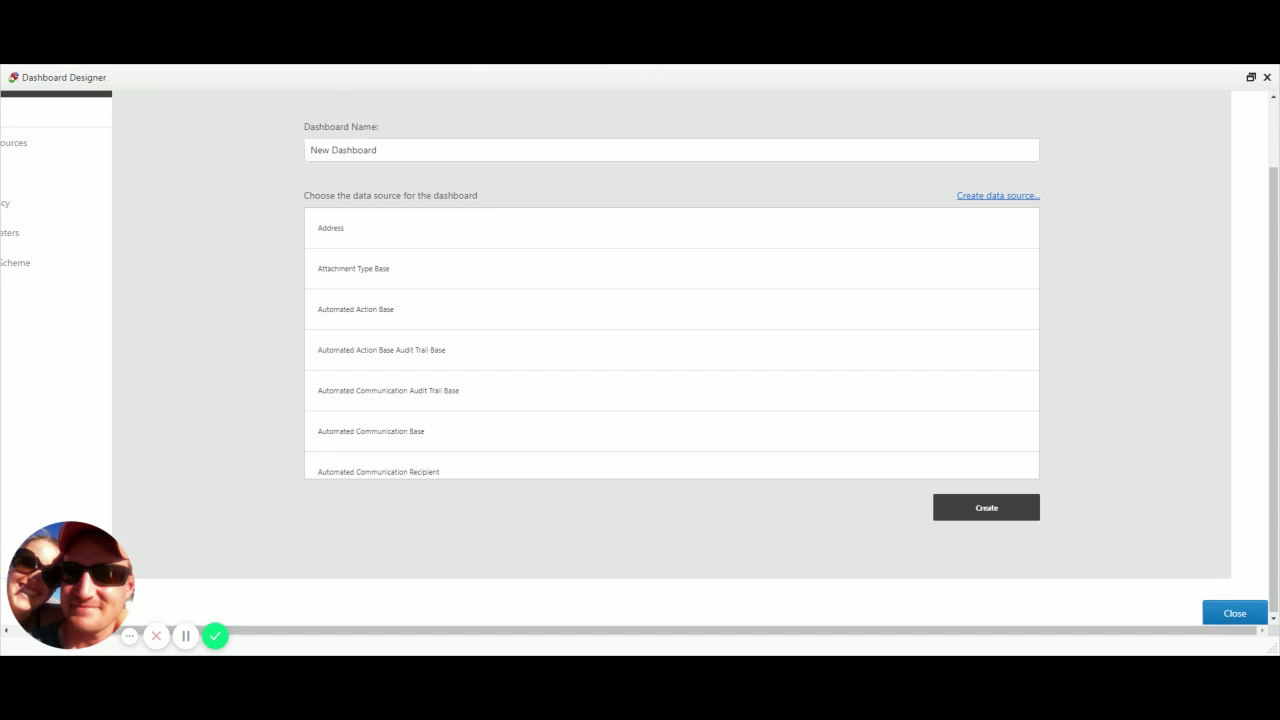
{"action": "left_click_drag", "start_coordinate": [380, 150], "coordinate": [272, 152]}
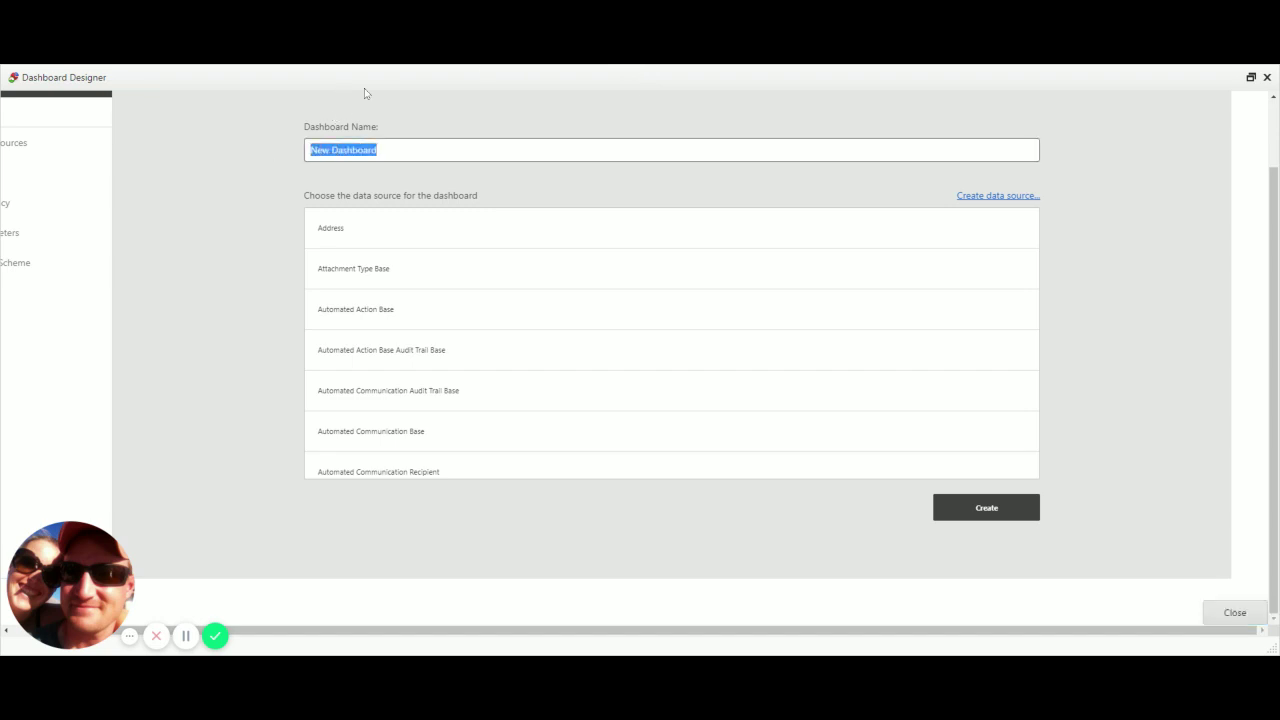
{"action": "type", "text": "Job Cards By Status"}
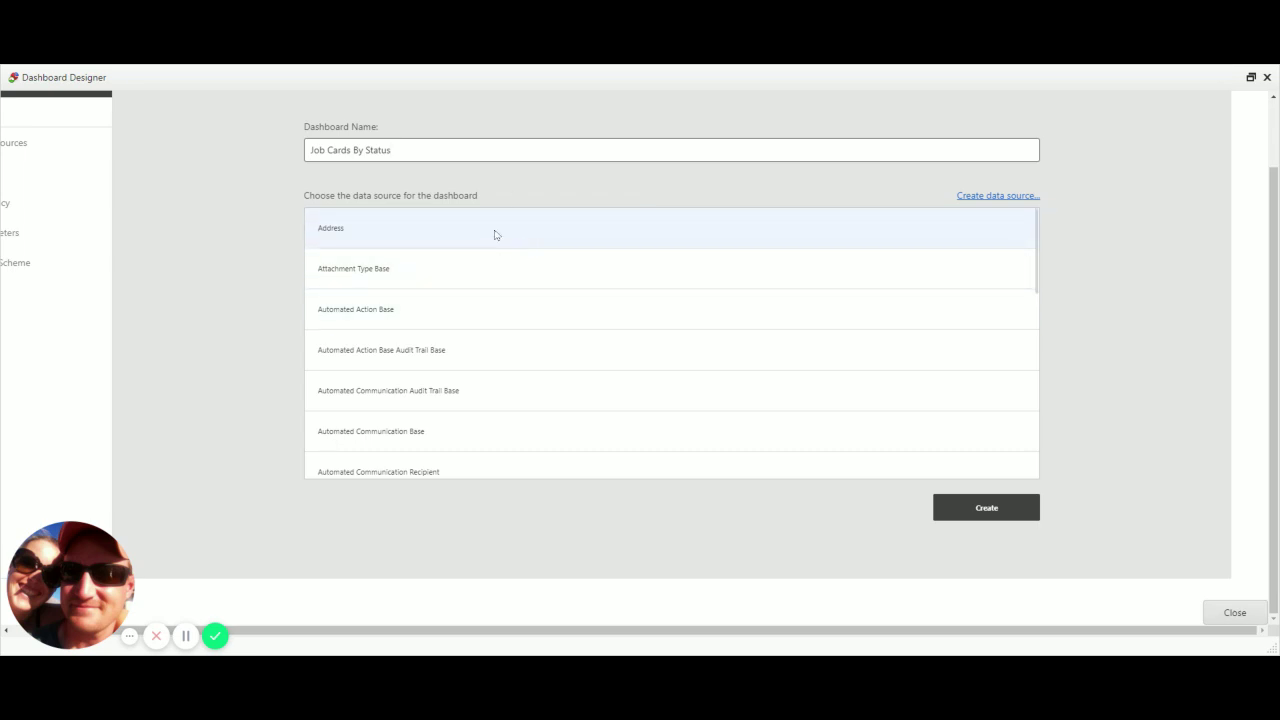
Choose Job Card as the dashboard's data source and create the dashboard
{"action": "scroll", "coordinate": [578, 345], "scroll_direction": "down", "scroll_amount": 10}
{"action": "left_click", "coordinate": [683, 452]}
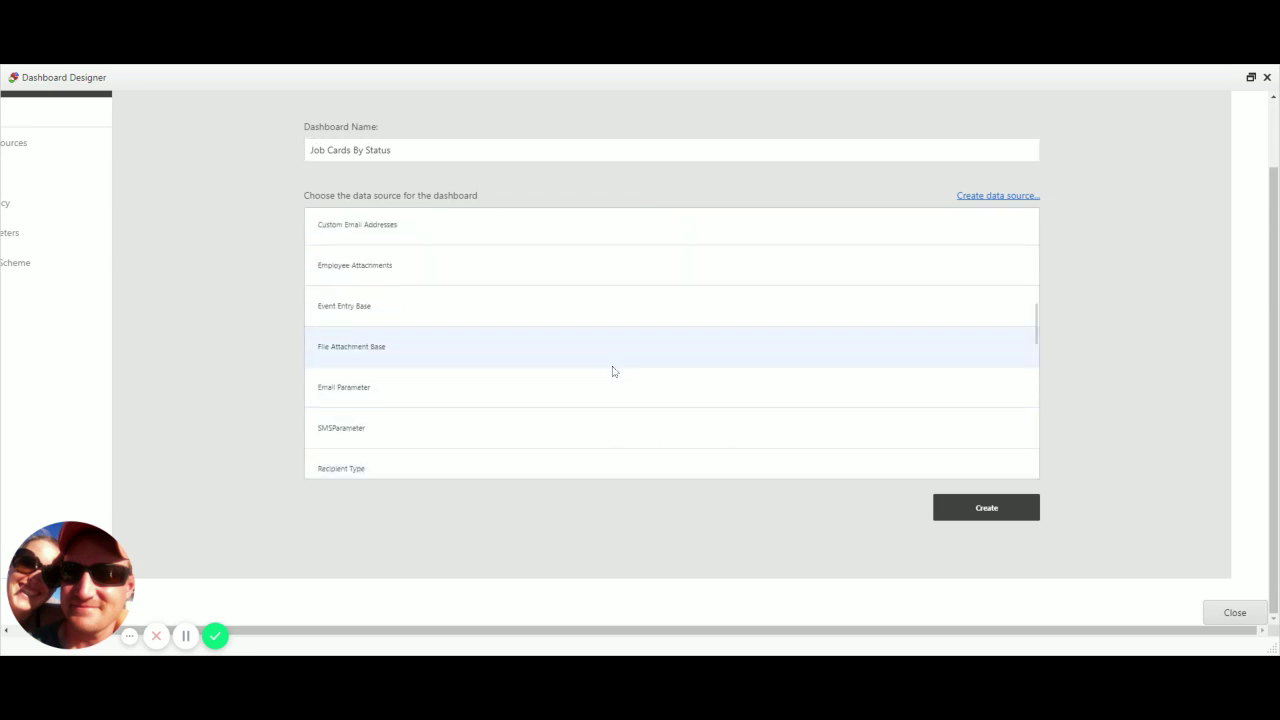
{"action": "scroll", "coordinate": [611, 368], "scroll_direction": "down", "scroll_amount": 3}
{"action": "scroll", "coordinate": [660, 395], "scroll_direction": "down", "scroll_amount": 5}
{"action": "left_click", "coordinate": [669, 463]}
{"action": "scroll", "coordinate": [640, 390], "scroll_direction": "down", "scroll_amount": 6}
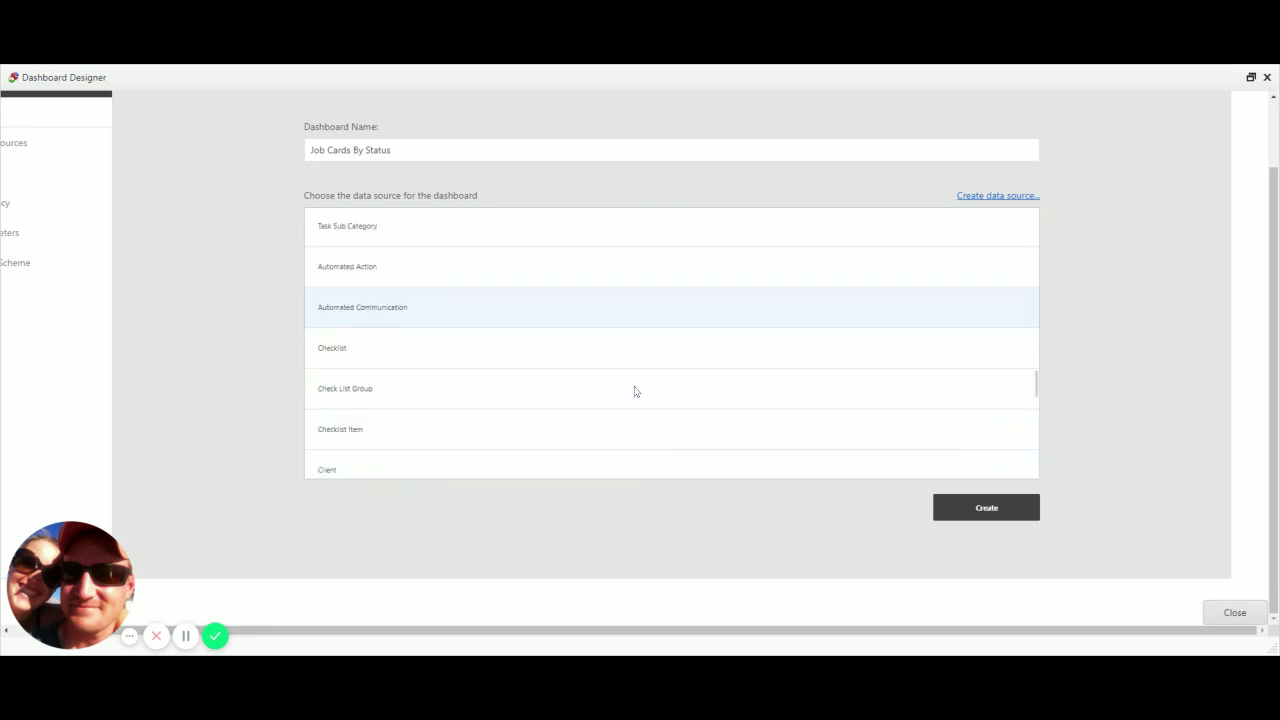
{"action": "left_click", "coordinate": [664, 460]}
{"action": "scroll", "coordinate": [646, 406], "scroll_direction": "down", "scroll_amount": 5}
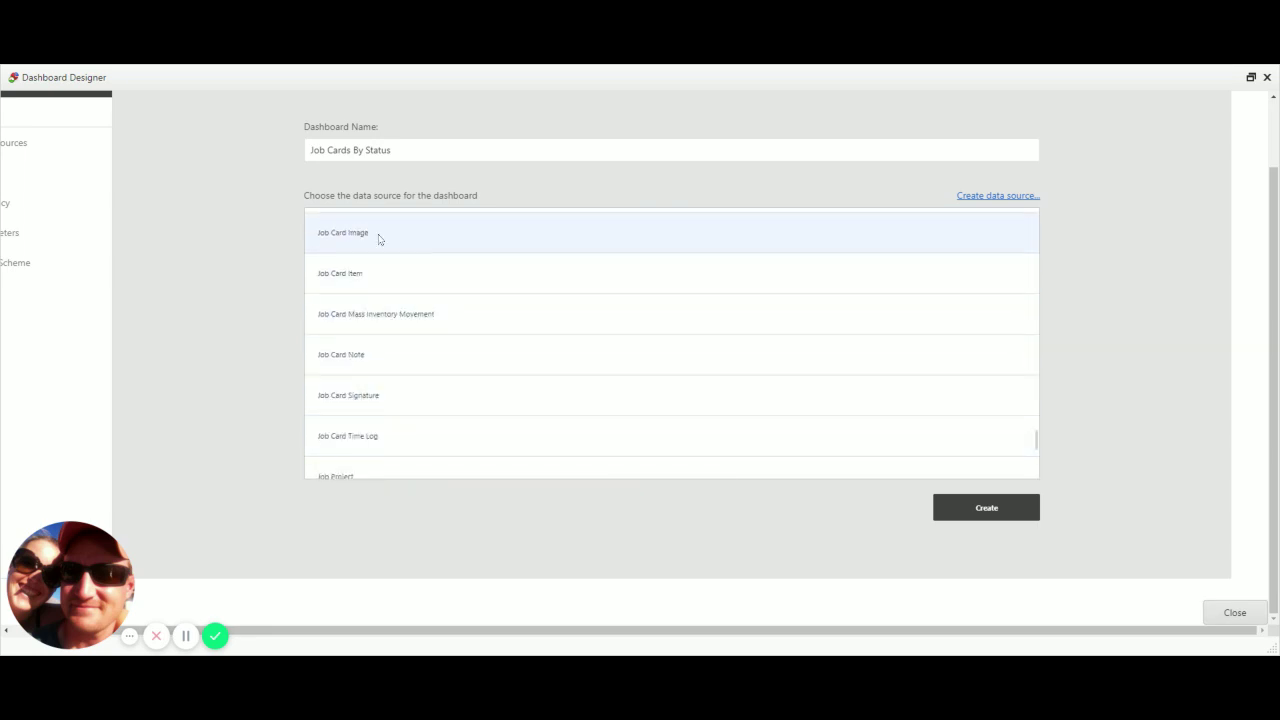
{"action": "scroll", "coordinate": [485, 355], "scroll_direction": "up", "scroll_amount": 3}
{"action": "scroll", "coordinate": [485, 355], "scroll_direction": "up", "scroll_amount": 1}
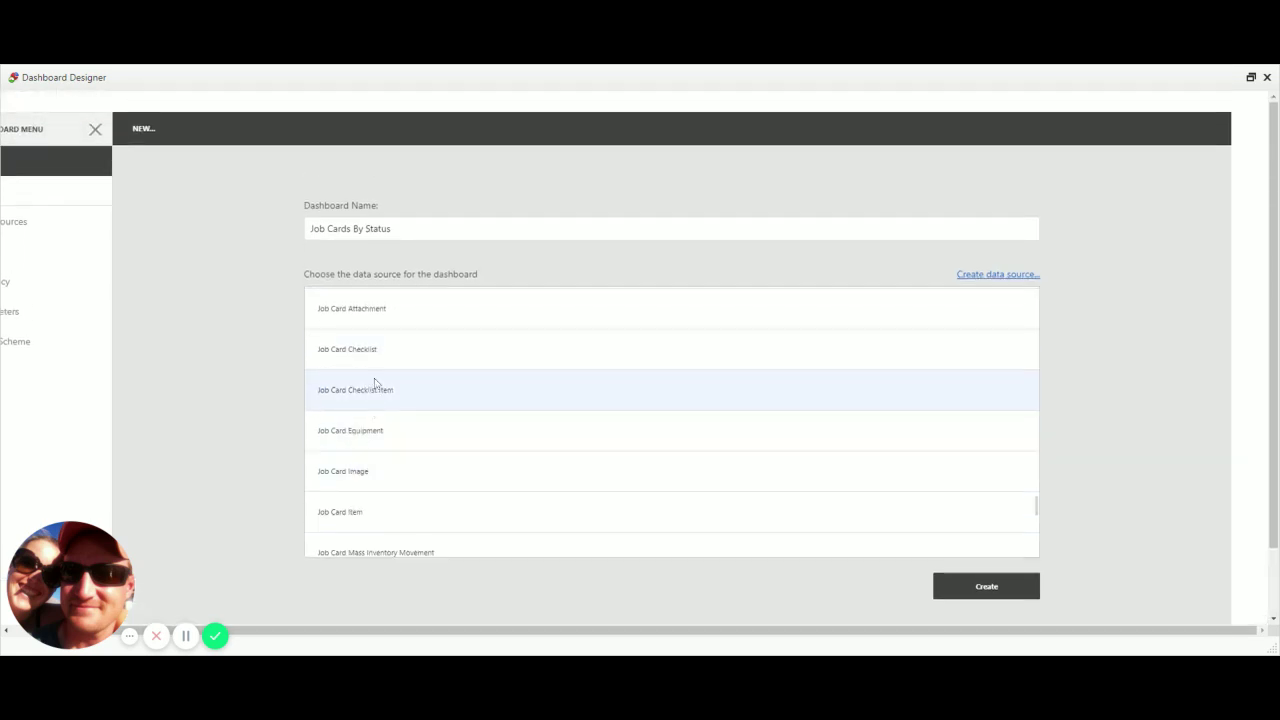
{"action": "scroll", "coordinate": [380, 375], "scroll_direction": "up", "scroll_amount": 2}
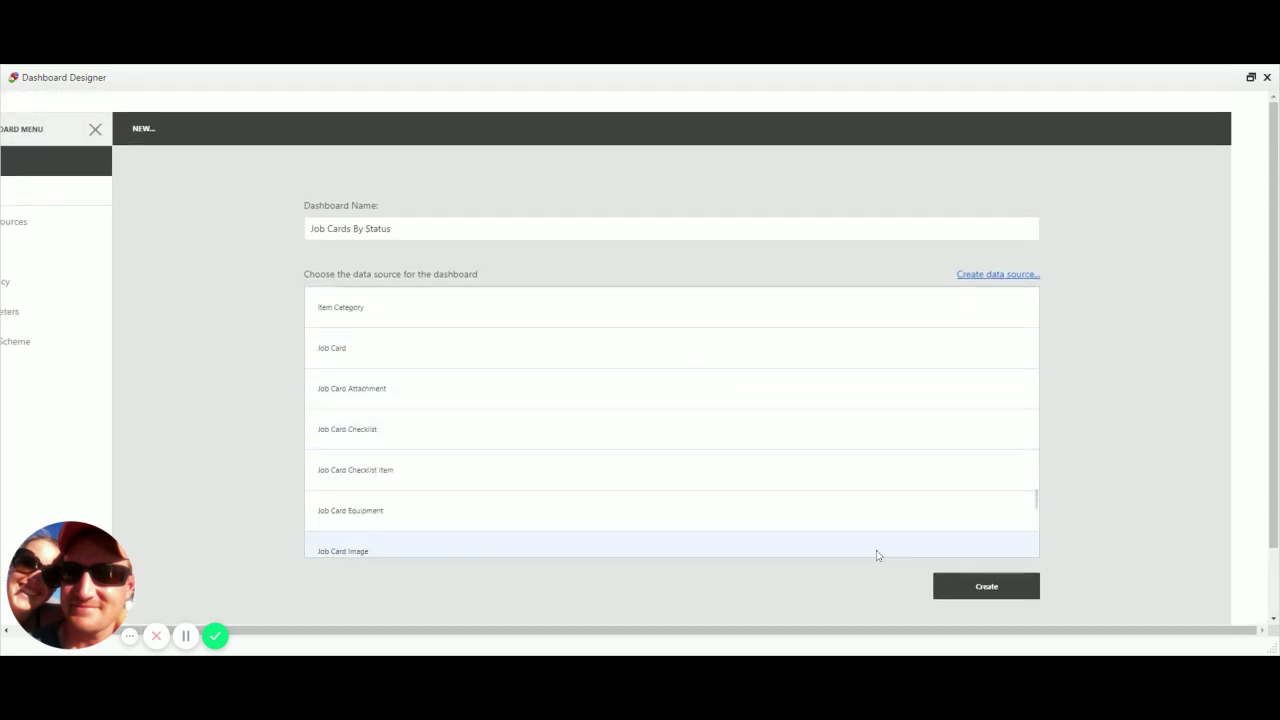
{"action": "left_click", "coordinate": [335, 357]}
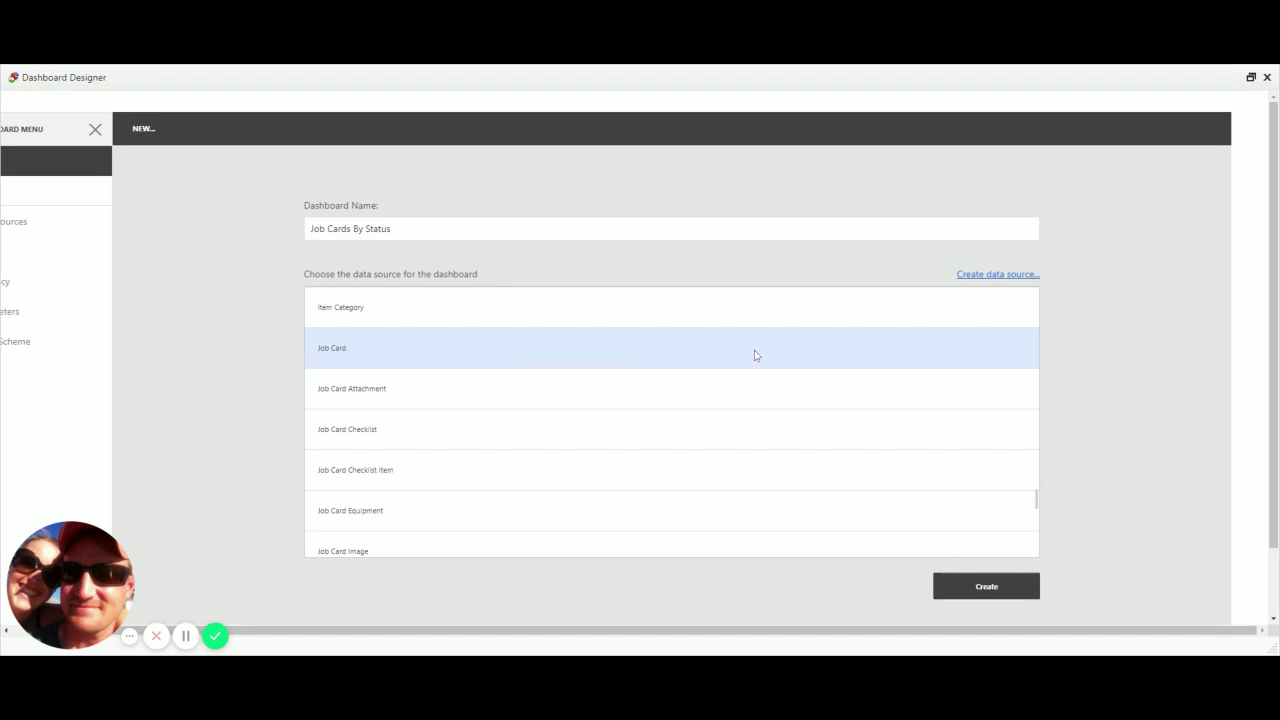
{"action": "left_click", "coordinate": [972, 585]}
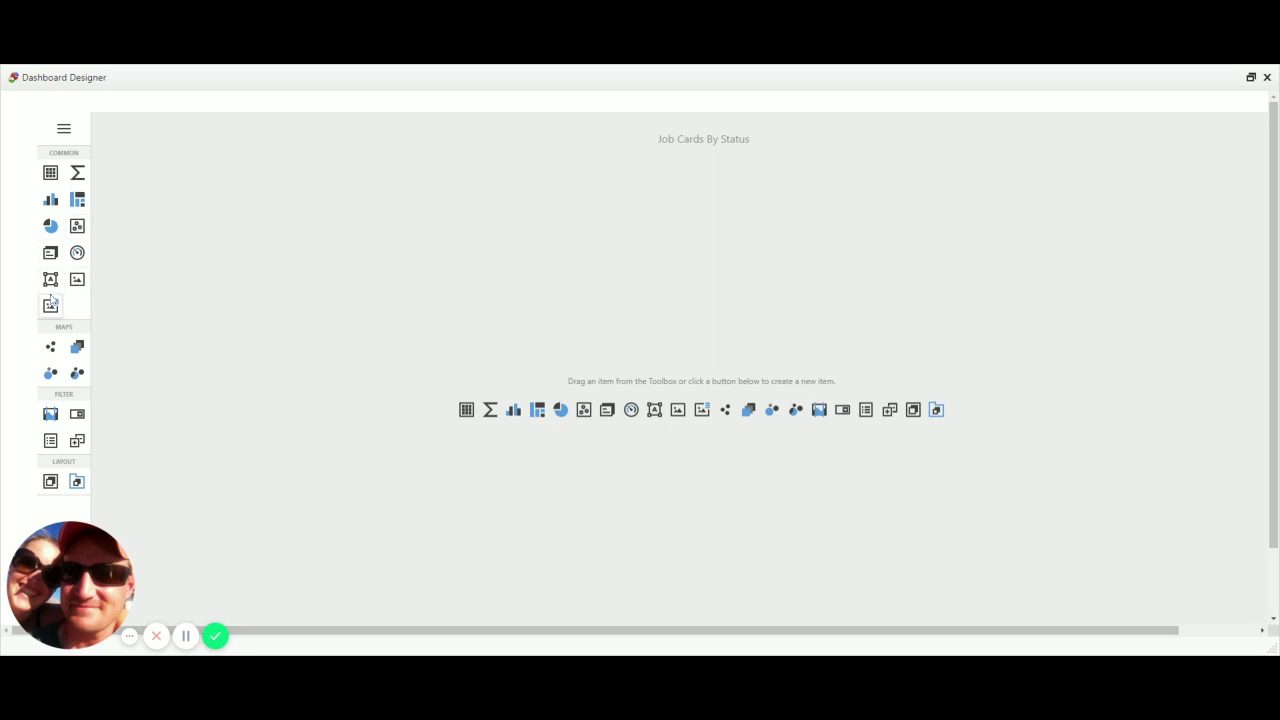
Add a Pies item to the dashboard, open its data bindings and check which data source it uses
{"action": "left_click", "coordinate": [52, 228]}
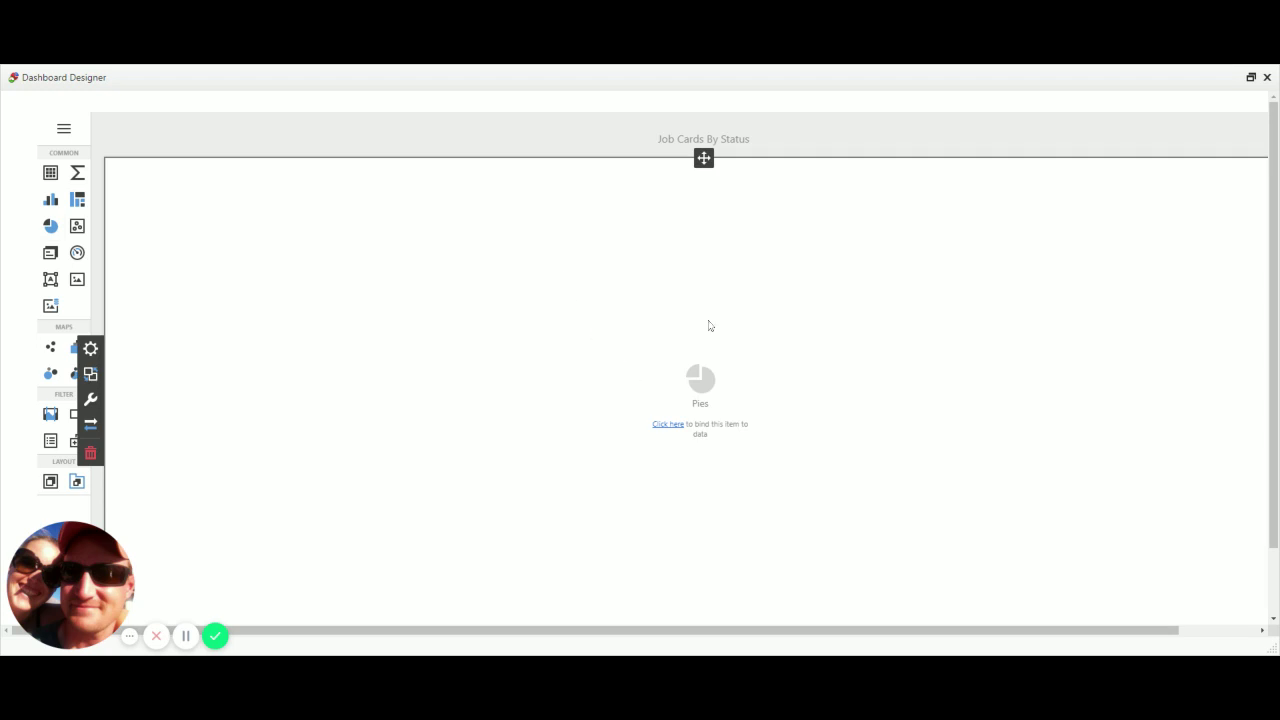
{"action": "left_click", "coordinate": [90, 349]}
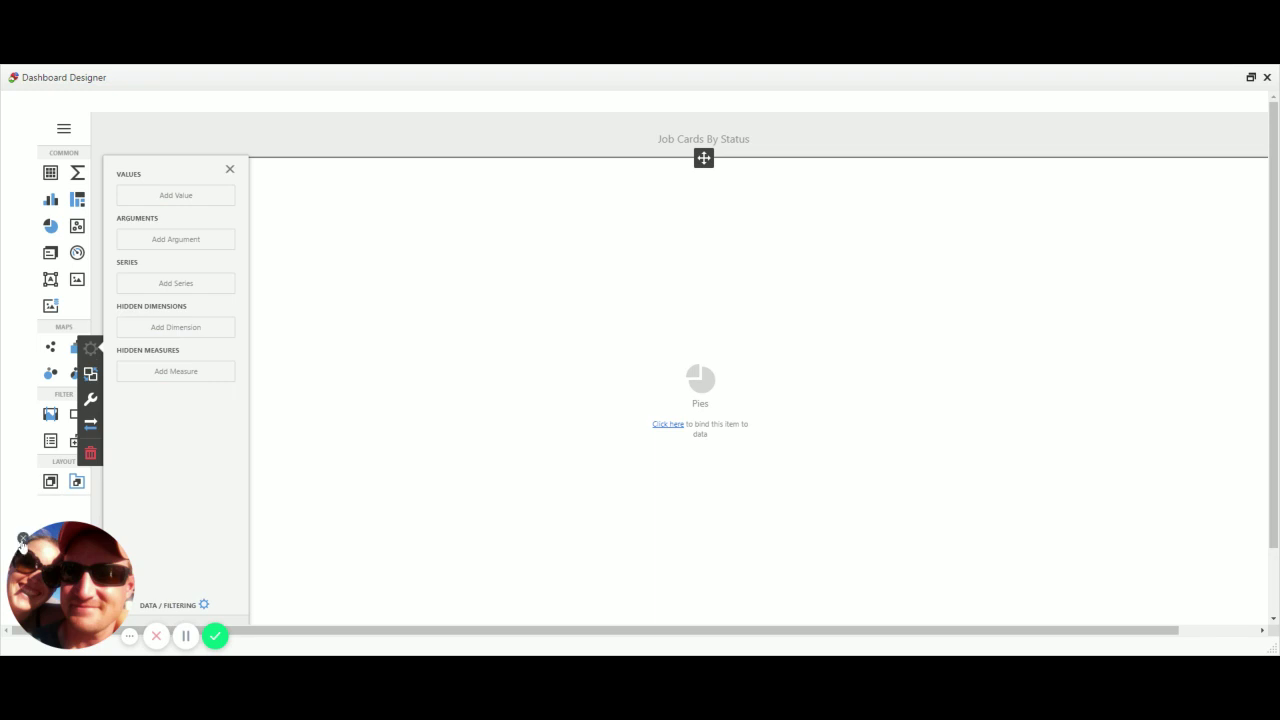
{"action": "left_click", "coordinate": [23, 540]}
{"action": "left_click", "coordinate": [168, 605]}
{"action": "scroll", "coordinate": [154, 545], "scroll_direction": "down", "scroll_amount": 1}
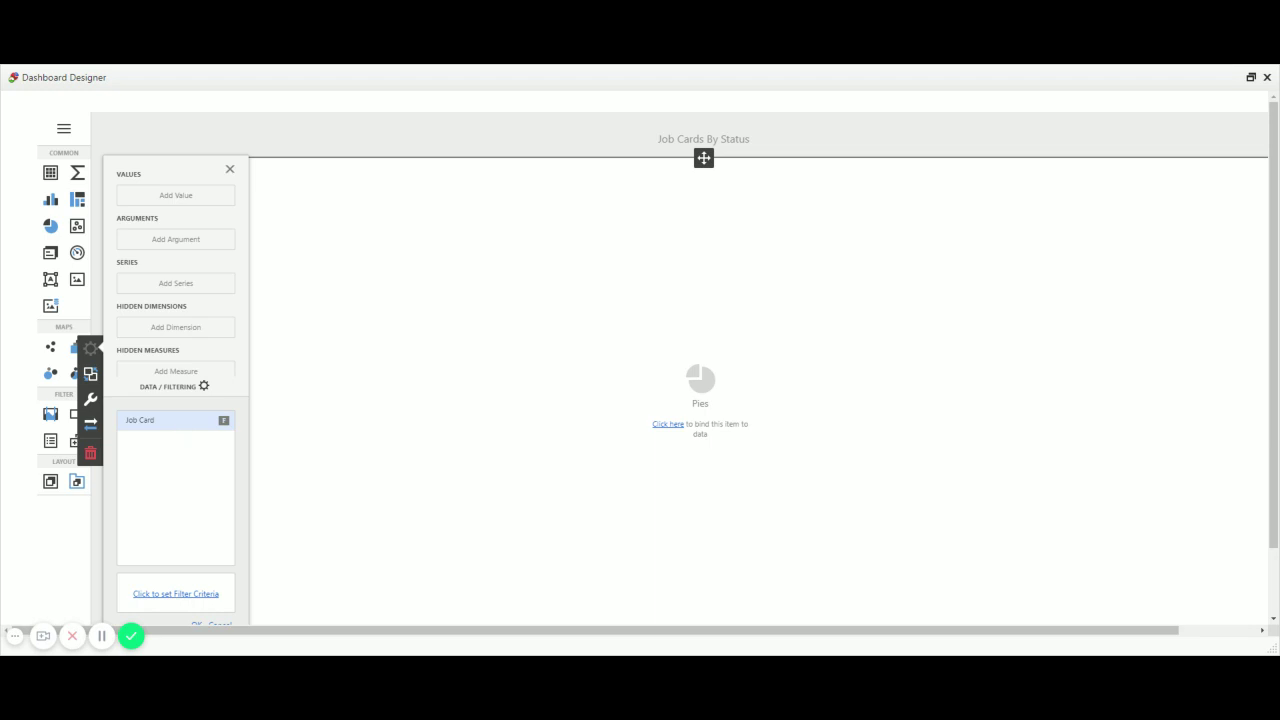
{"action": "left_click", "coordinate": [178, 388]}
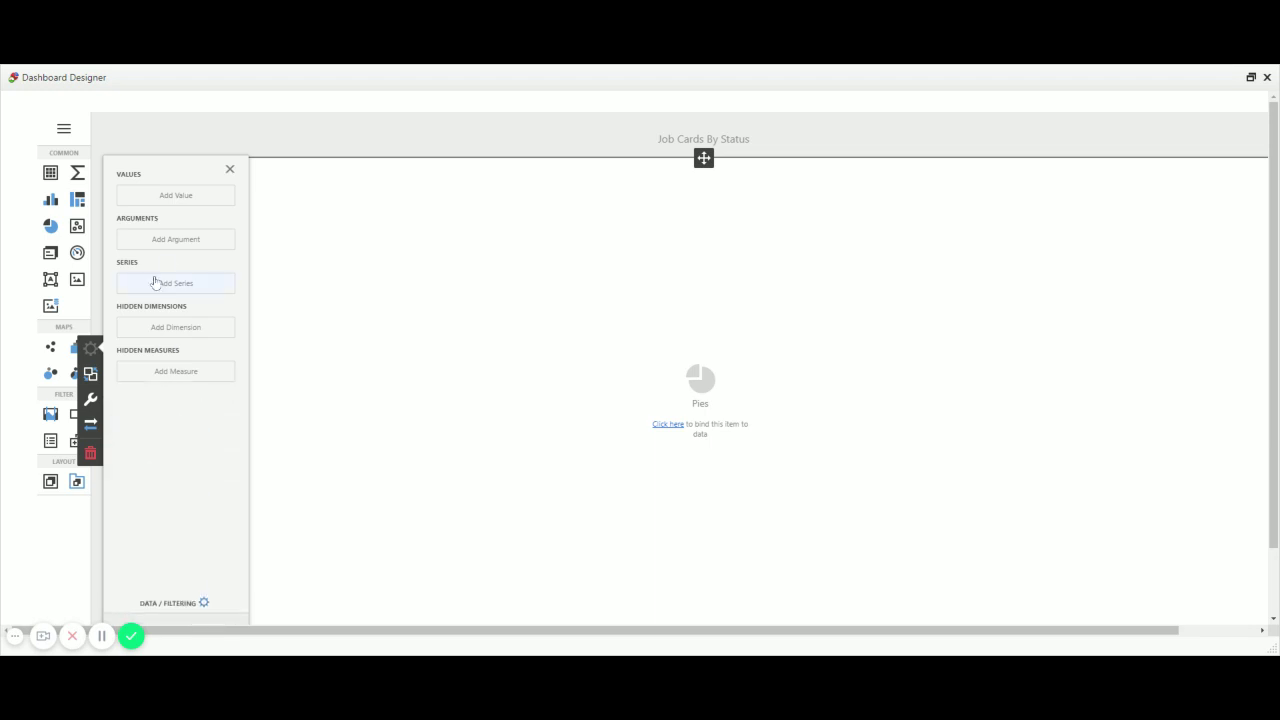
Add the Oid field as the pie chart's value, summarised by Count
{"action": "left_click", "coordinate": [178, 200]}
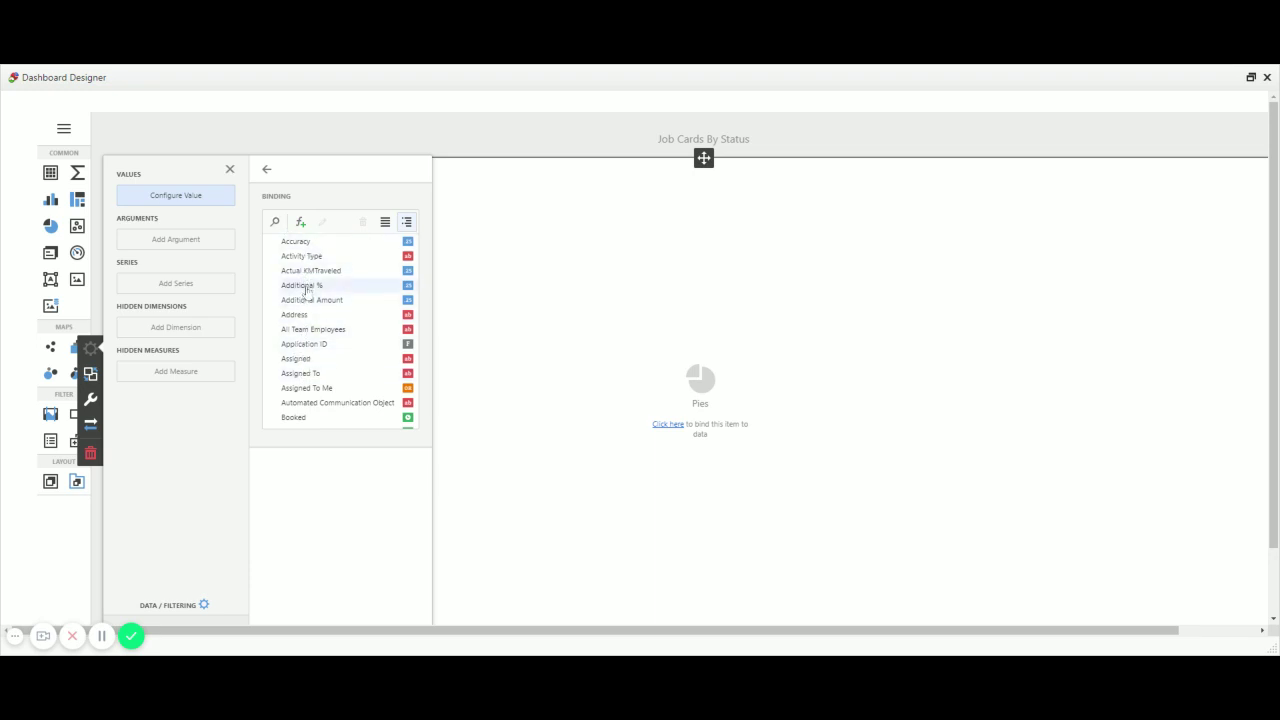
{"action": "scroll", "coordinate": [307, 330], "scroll_direction": "down", "scroll_amount": 5}
{"action": "scroll", "coordinate": [307, 330], "scroll_direction": "up", "scroll_amount": 6}
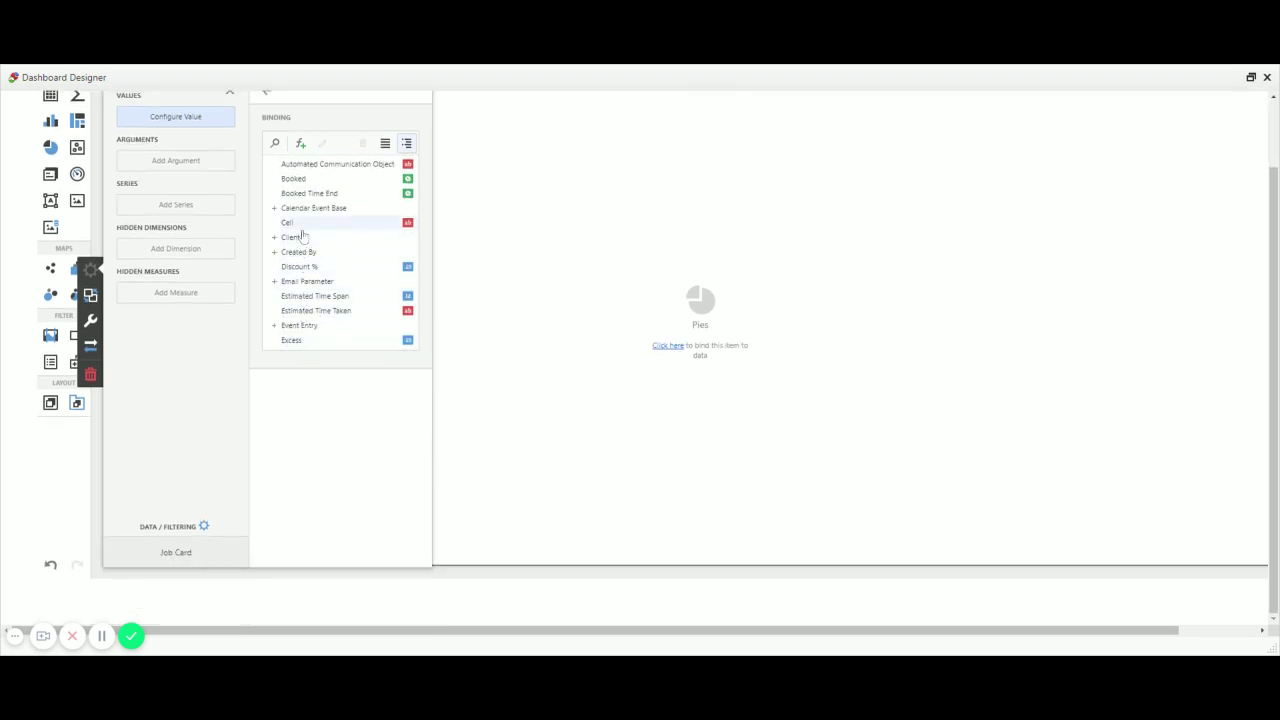
{"action": "scroll", "coordinate": [307, 274], "scroll_direction": "down", "scroll_amount": 8}
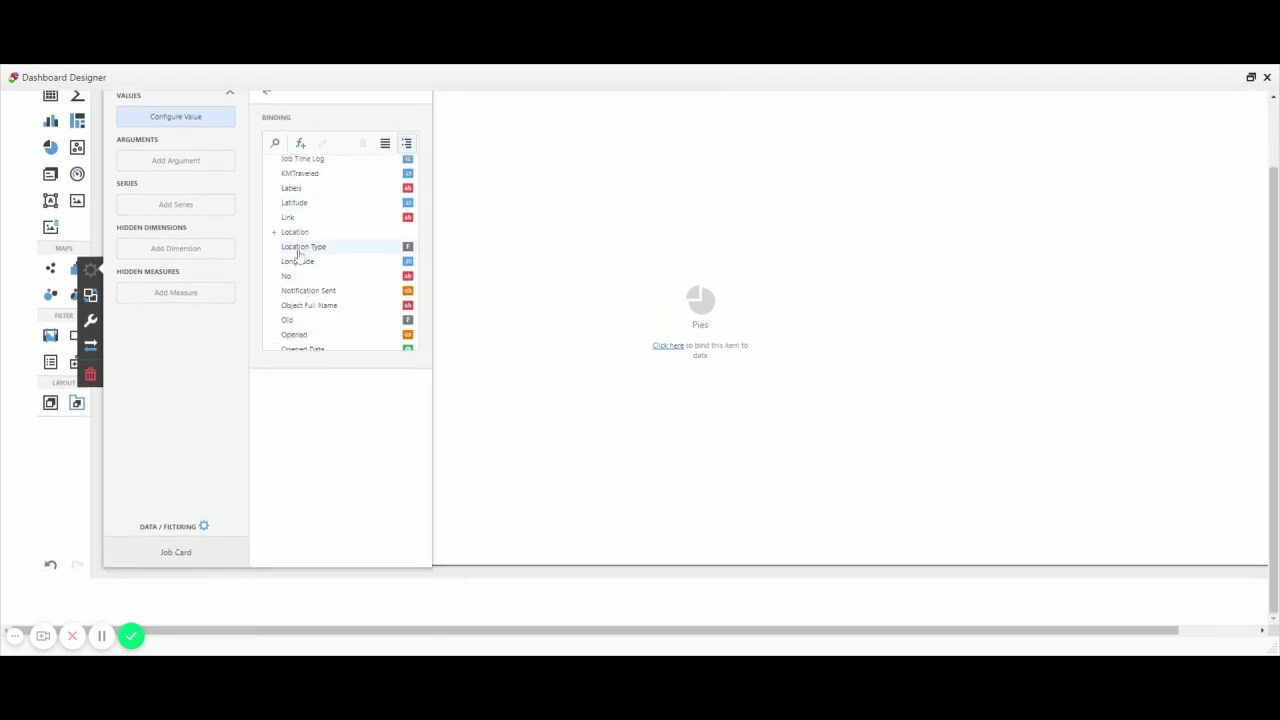
{"action": "left_click", "coordinate": [328, 322]}
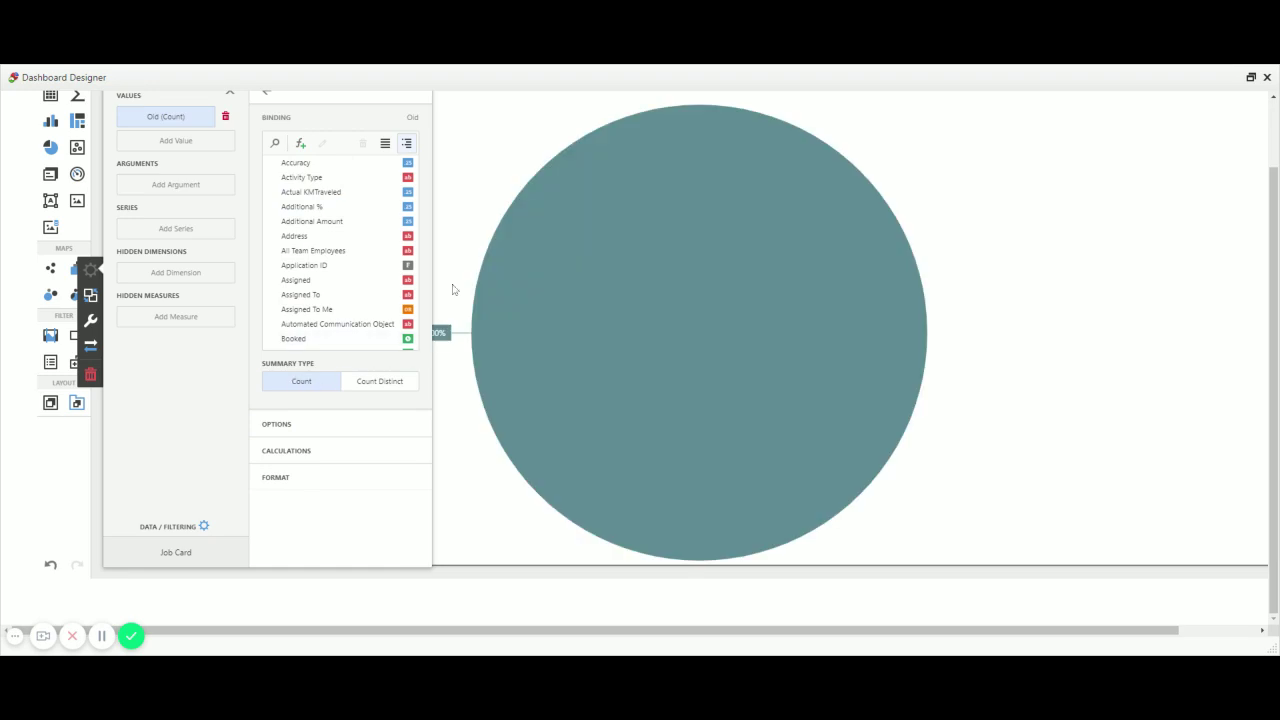
{"action": "mouse_move", "coordinate": [434, 334]}
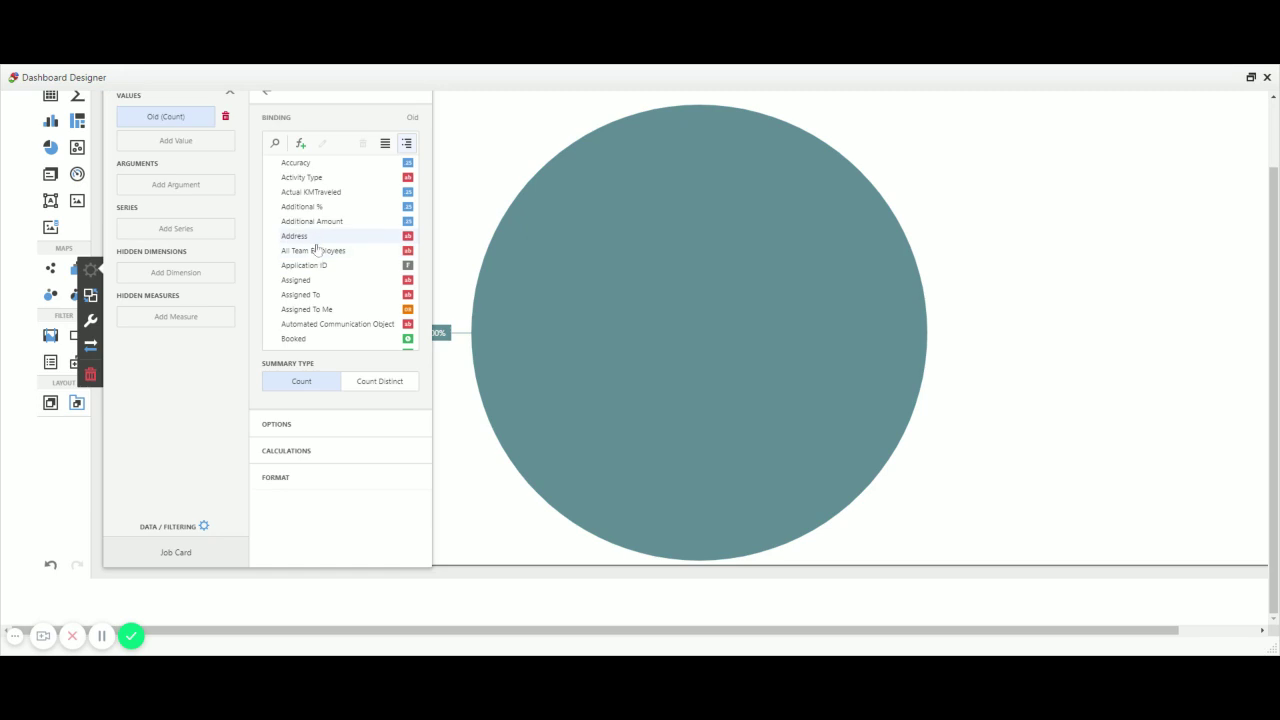
Add the Status Description field as the pie chart's argument
{"action": "scroll", "coordinate": [316, 225], "scroll_direction": "up", "scroll_amount": 1}
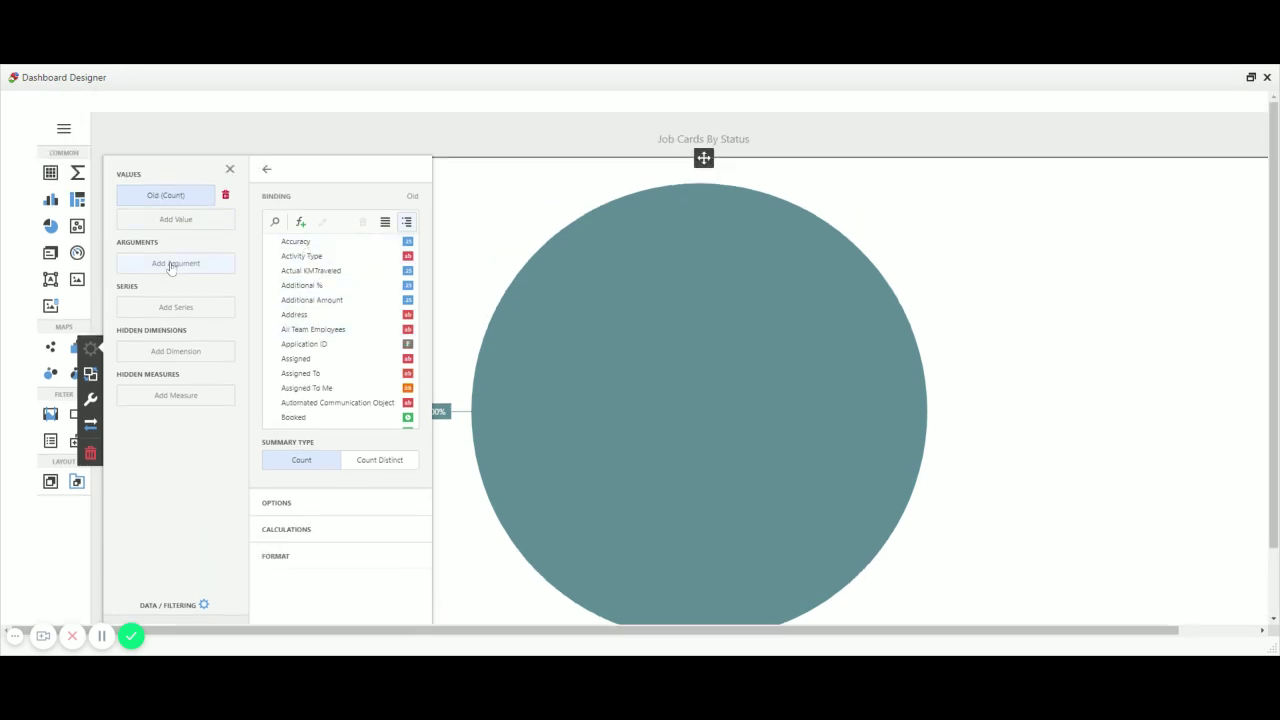
{"action": "left_click", "coordinate": [172, 265]}
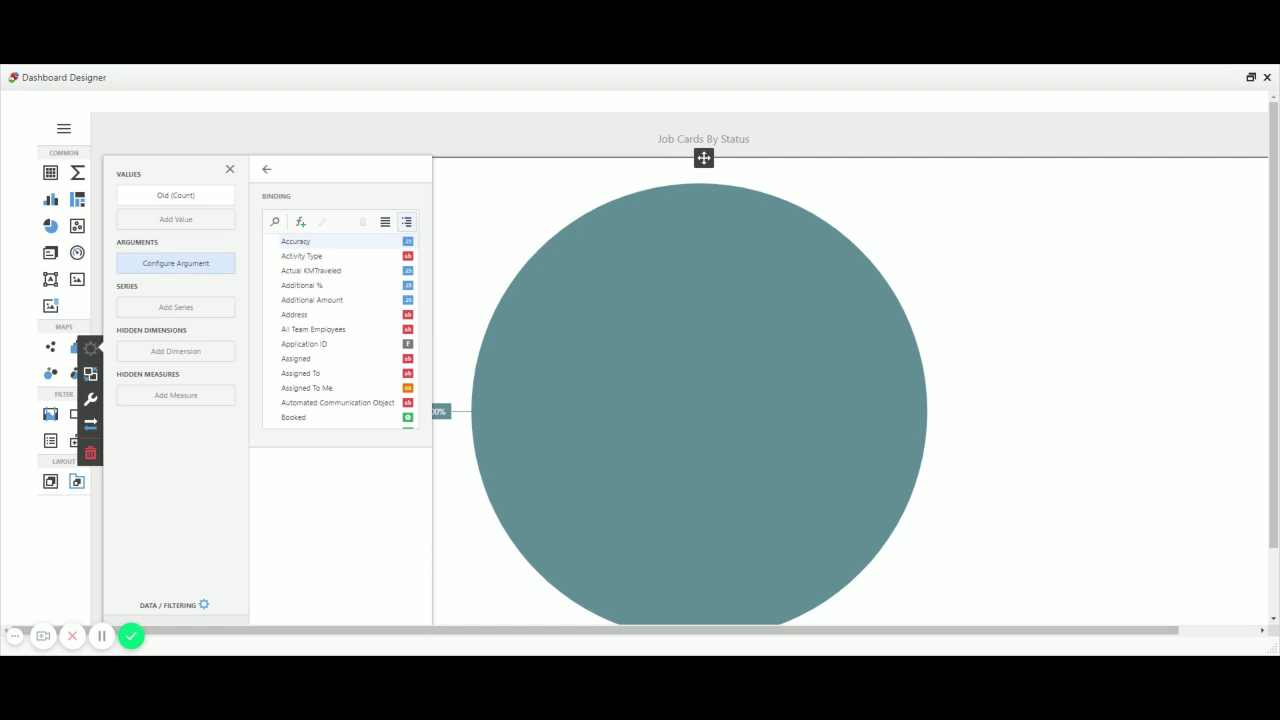
{"action": "scroll", "coordinate": [313, 315], "scroll_direction": "down", "scroll_amount": 3}
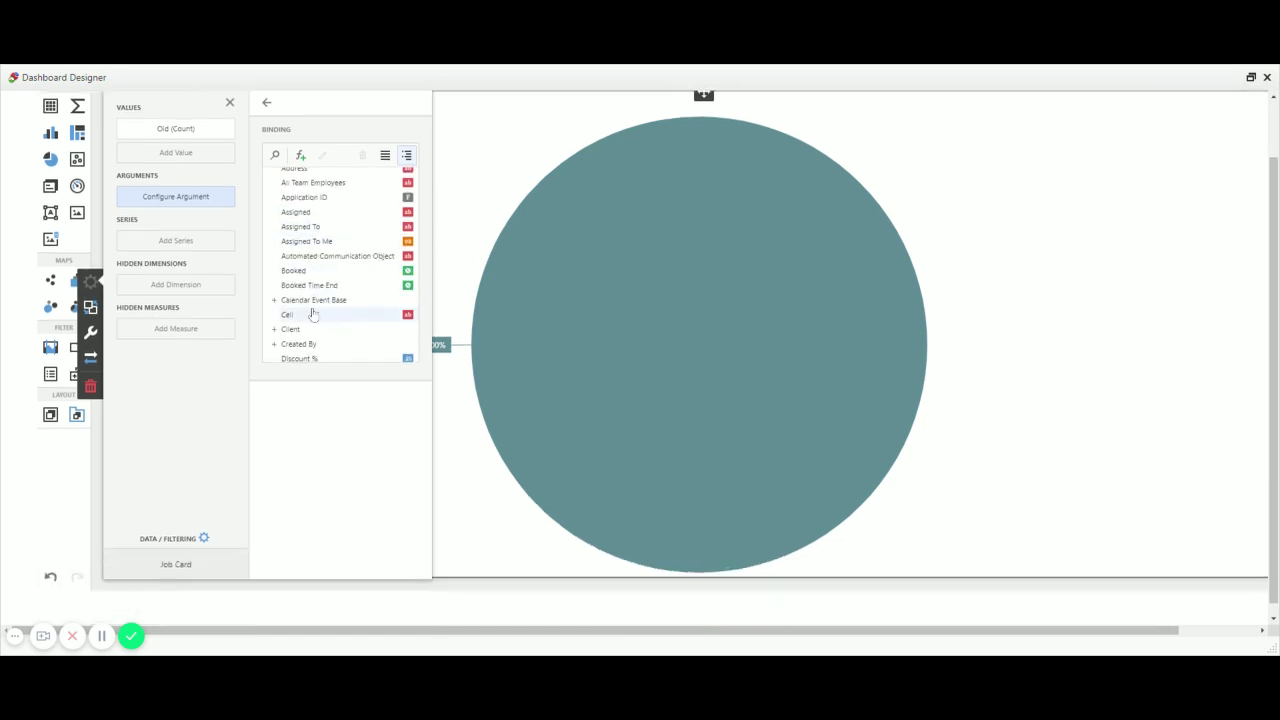
{"action": "scroll", "coordinate": [313, 290], "scroll_direction": "down", "scroll_amount": 3}
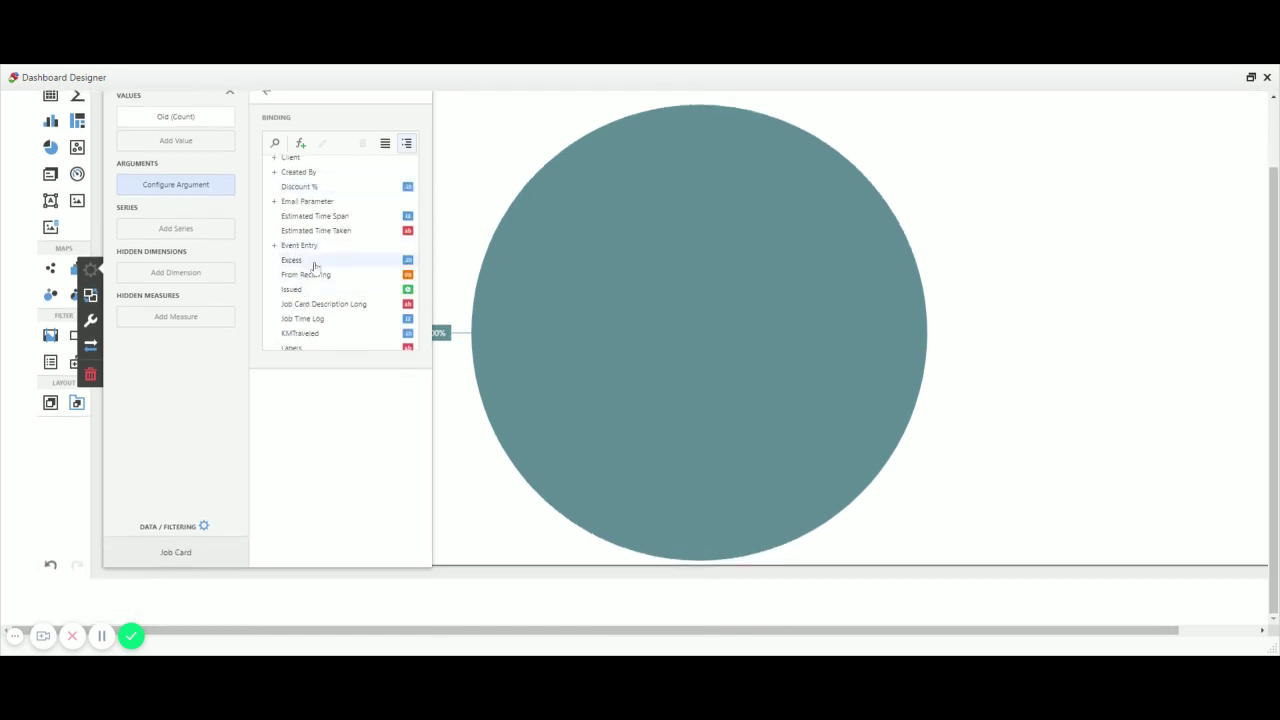
{"action": "scroll", "coordinate": [313, 265], "scroll_direction": "down", "scroll_amount": 3}
{"action": "scroll", "coordinate": [308, 275], "scroll_direction": "down", "scroll_amount": 4}
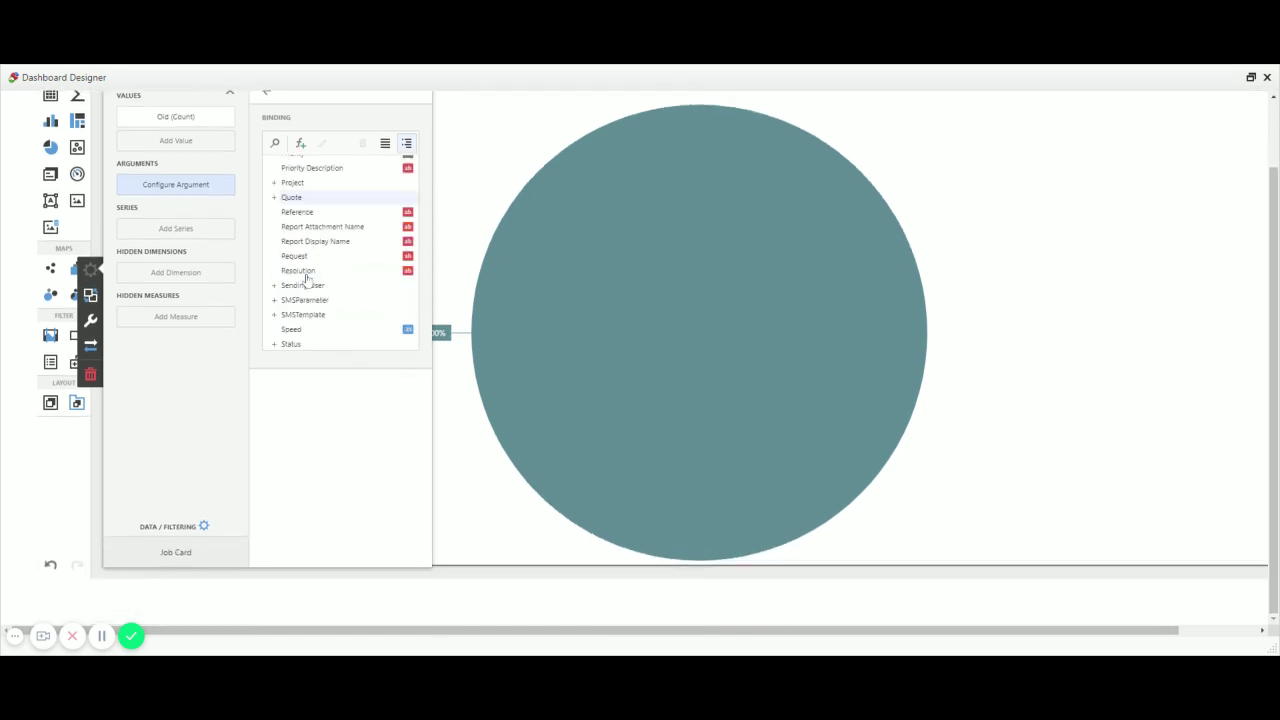
{"action": "scroll", "coordinate": [308, 275], "scroll_direction": "down", "scroll_amount": 3}
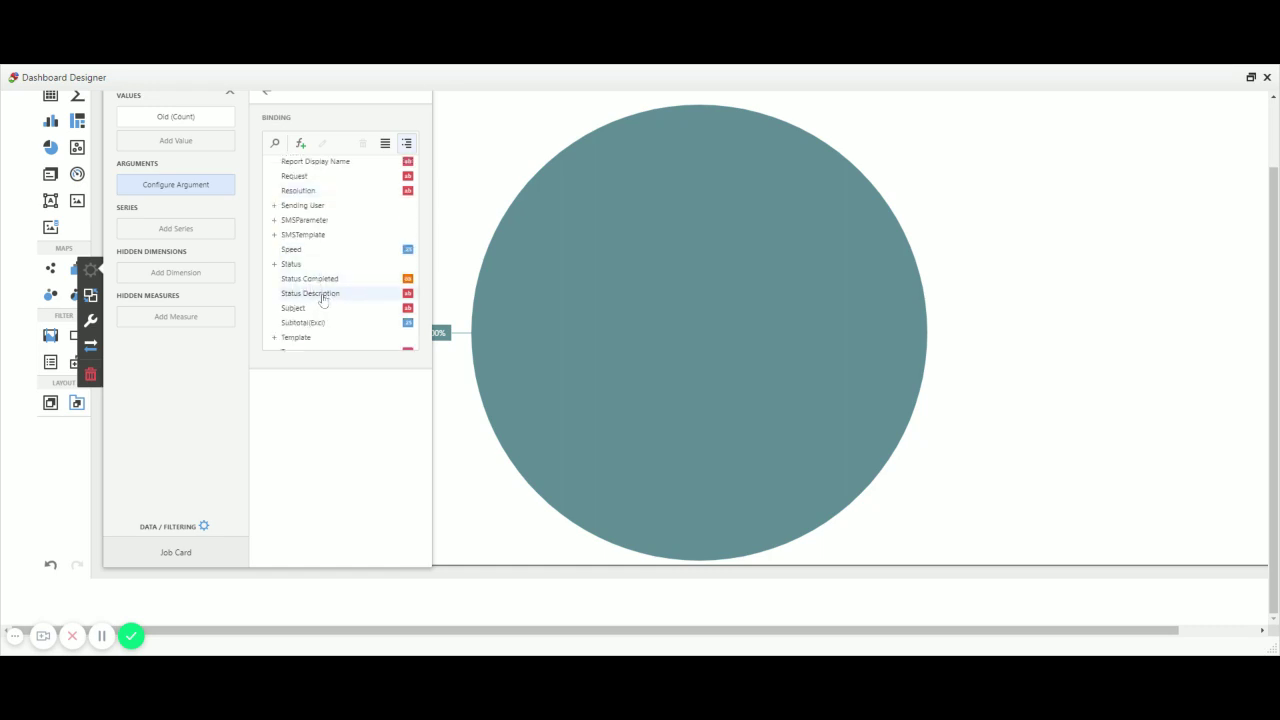
{"action": "left_click", "coordinate": [323, 294]}
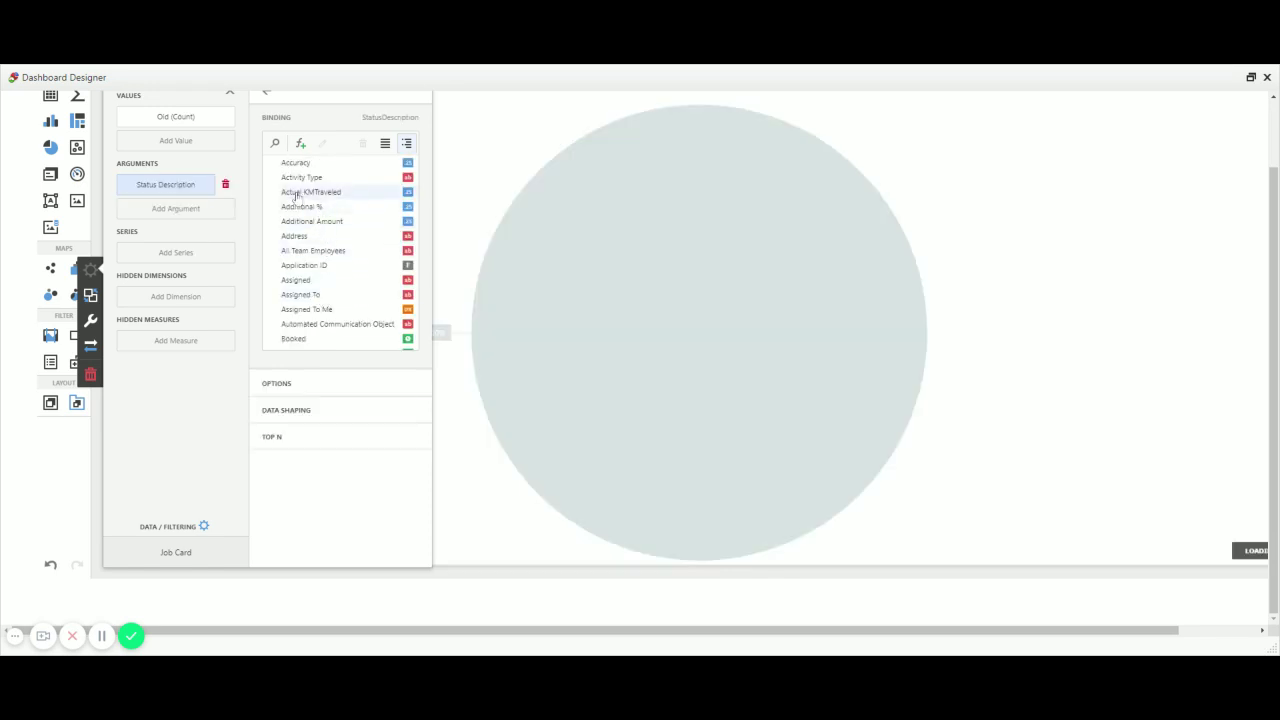
{"action": "left_click", "coordinate": [563, 253]}
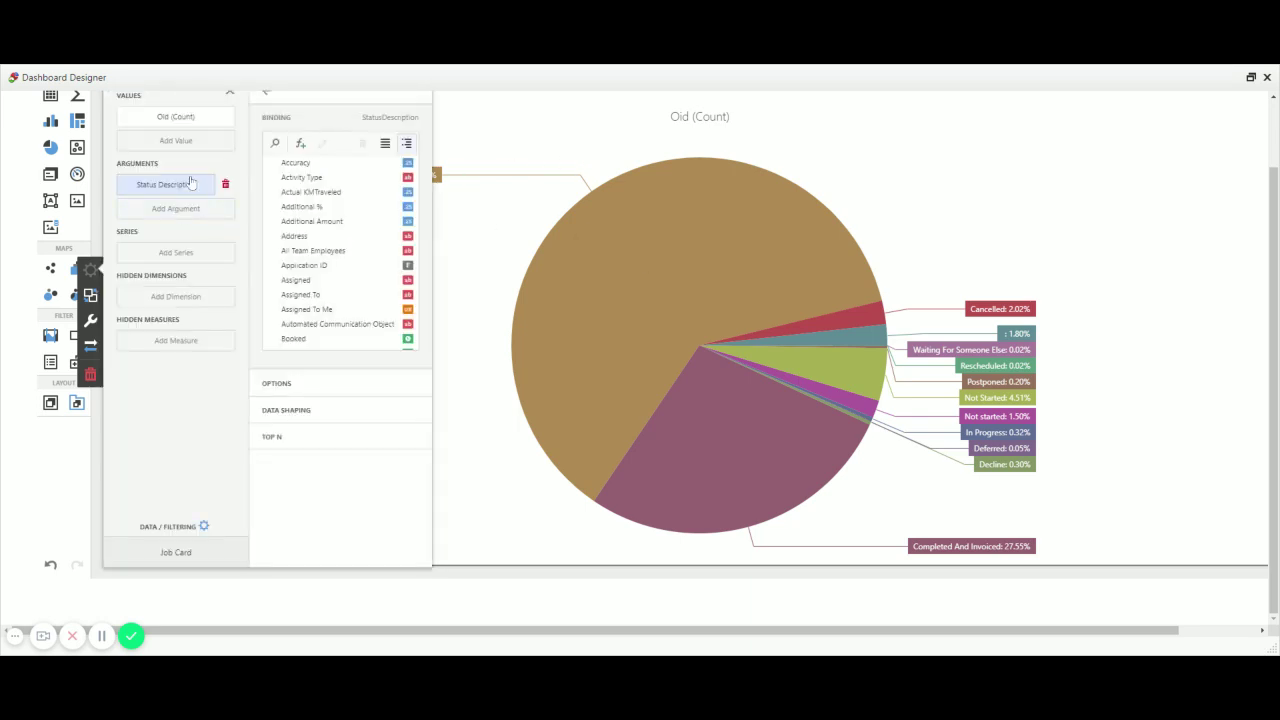
Open the filter criteria for the pie chart's data and add a Status Description condition to the And group
{"action": "left_click", "coordinate": [167, 532]}
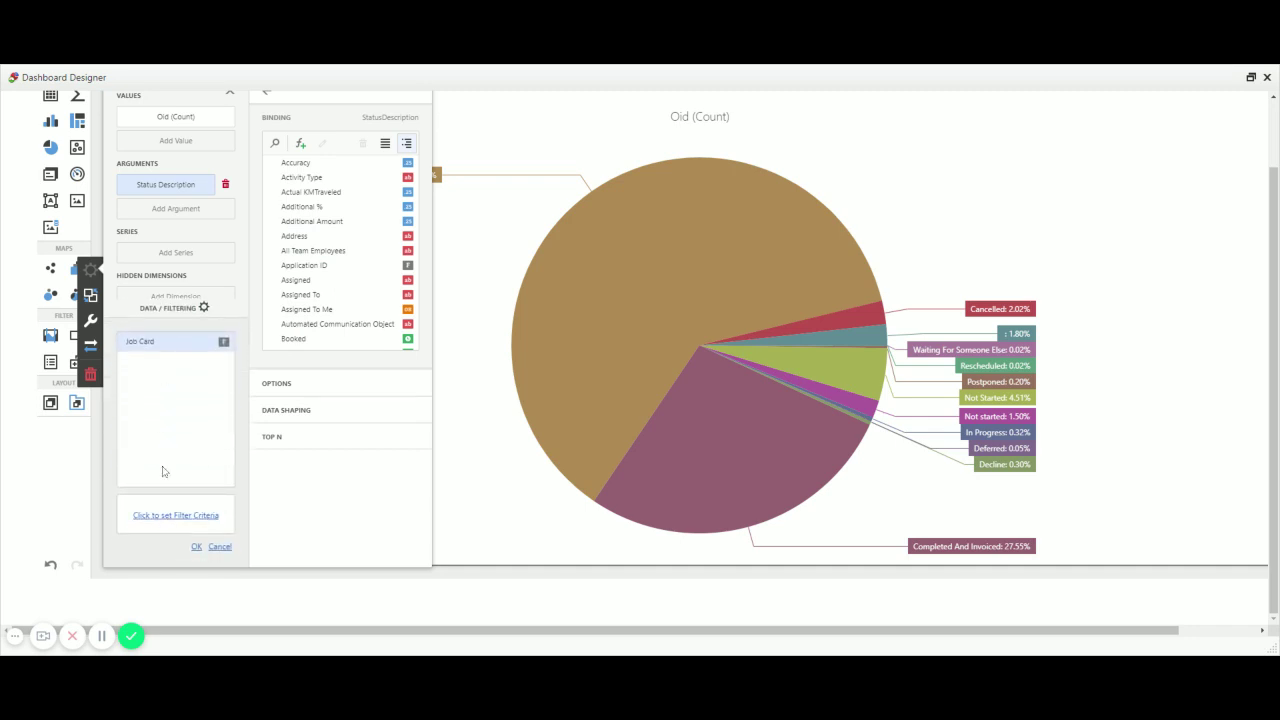
{"action": "left_click", "coordinate": [175, 516]}
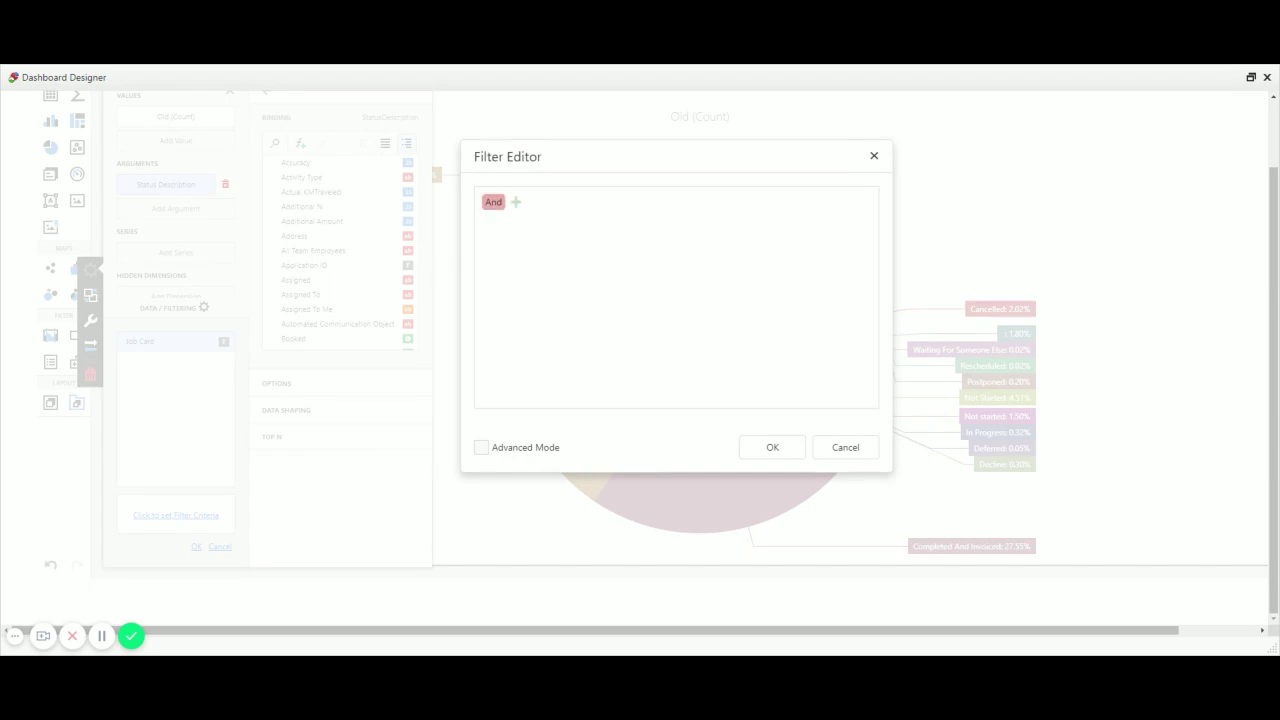
{"action": "left_click", "coordinate": [516, 203]}
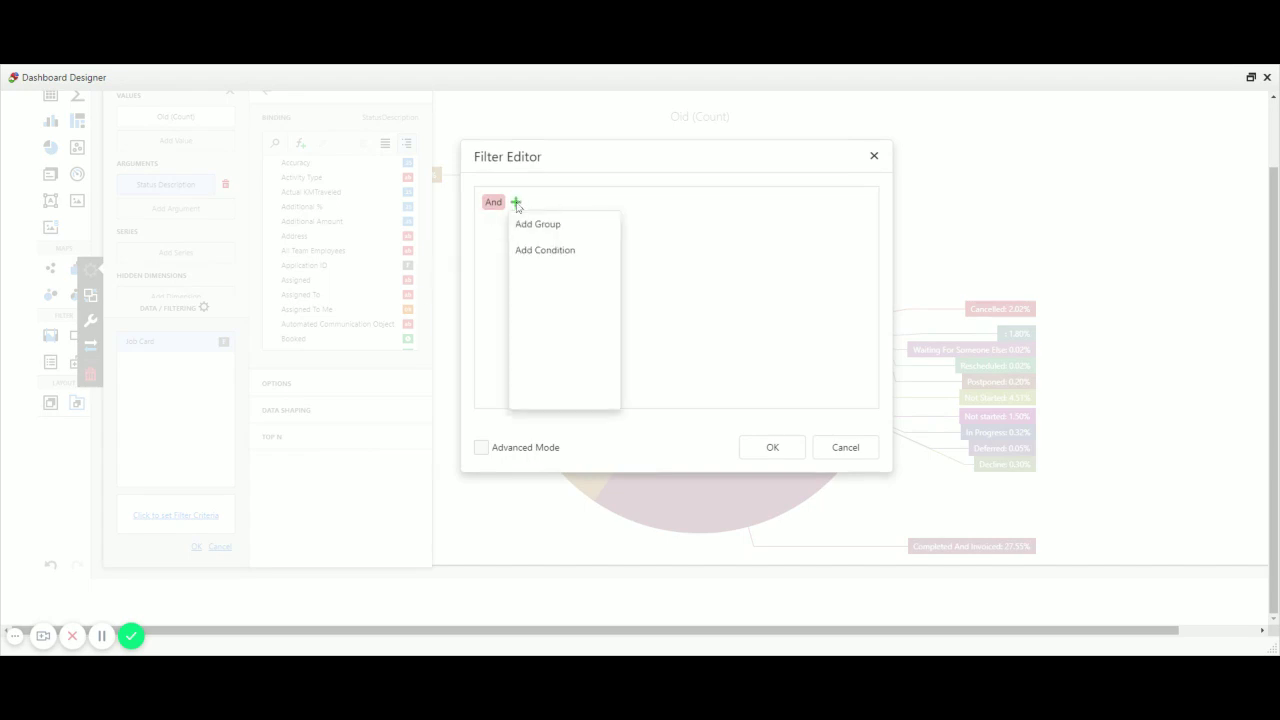
{"action": "left_click", "coordinate": [540, 251]}
{"action": "mouse_move", "coordinate": [548, 222]}
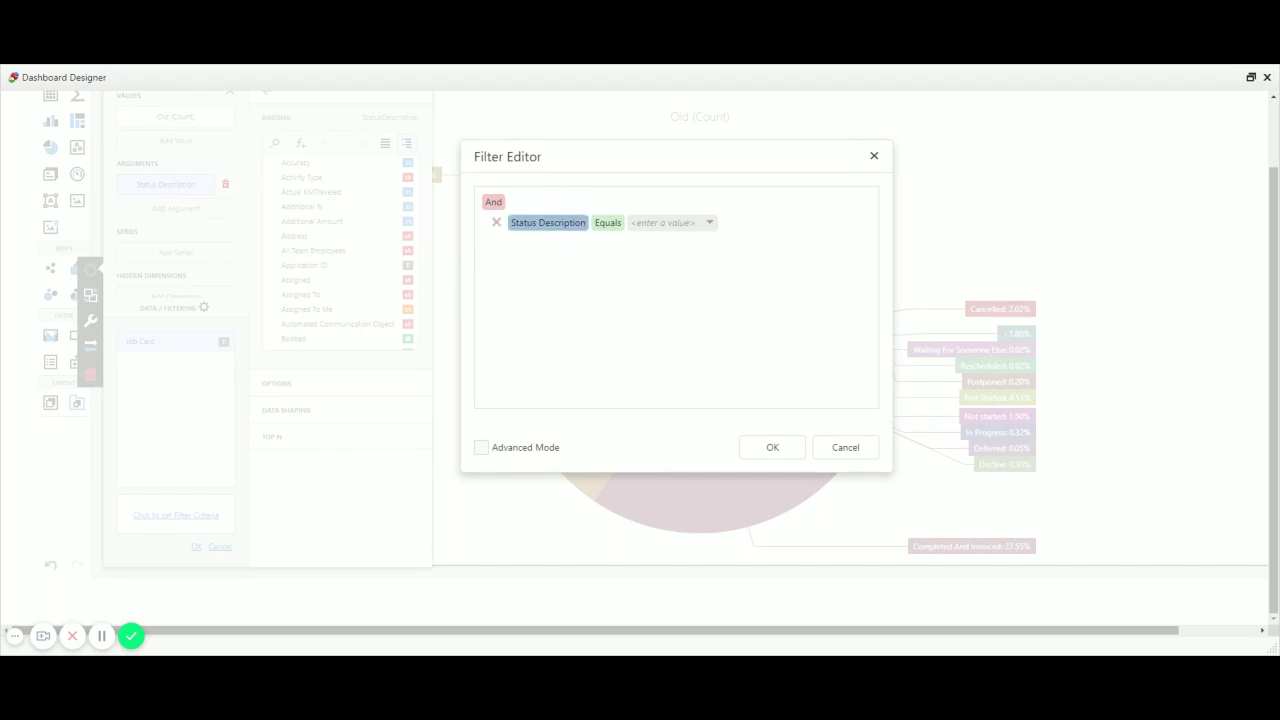
Set the Status Description condition to Does not equal Completed and apply the filter to the pie chart
{"action": "left_click", "coordinate": [608, 222]}
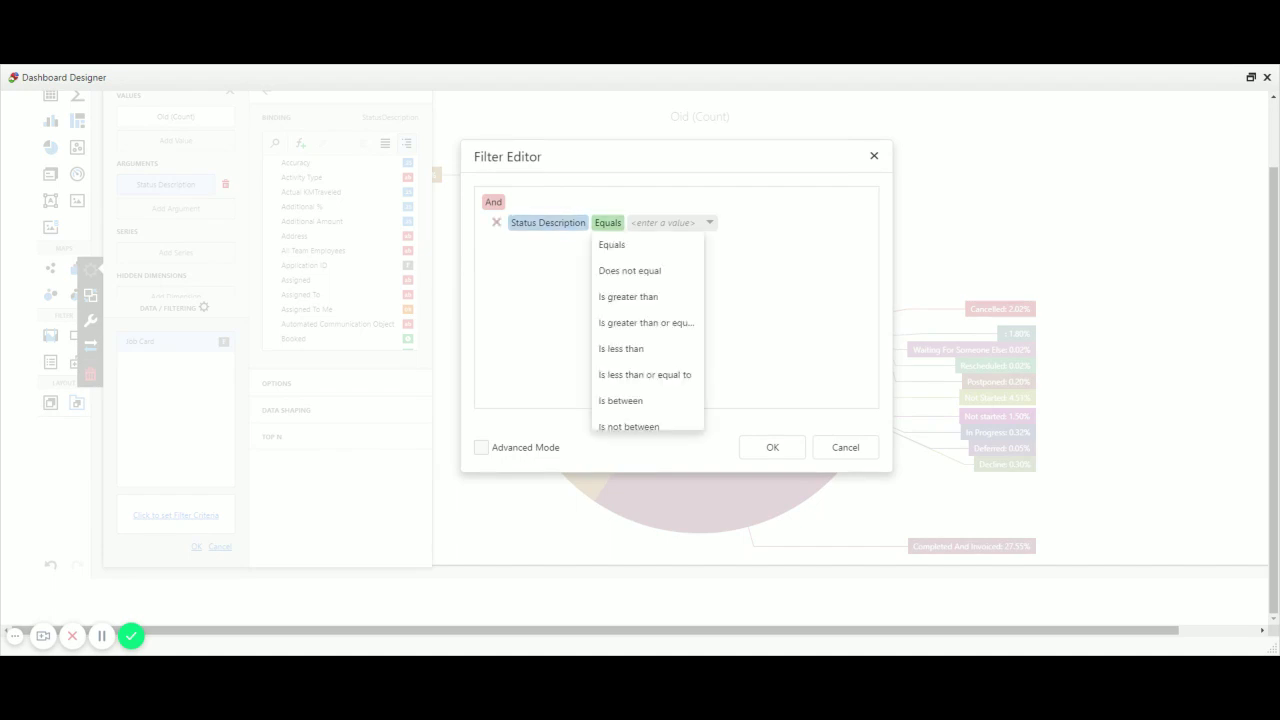
{"action": "left_click", "coordinate": [626, 270]}
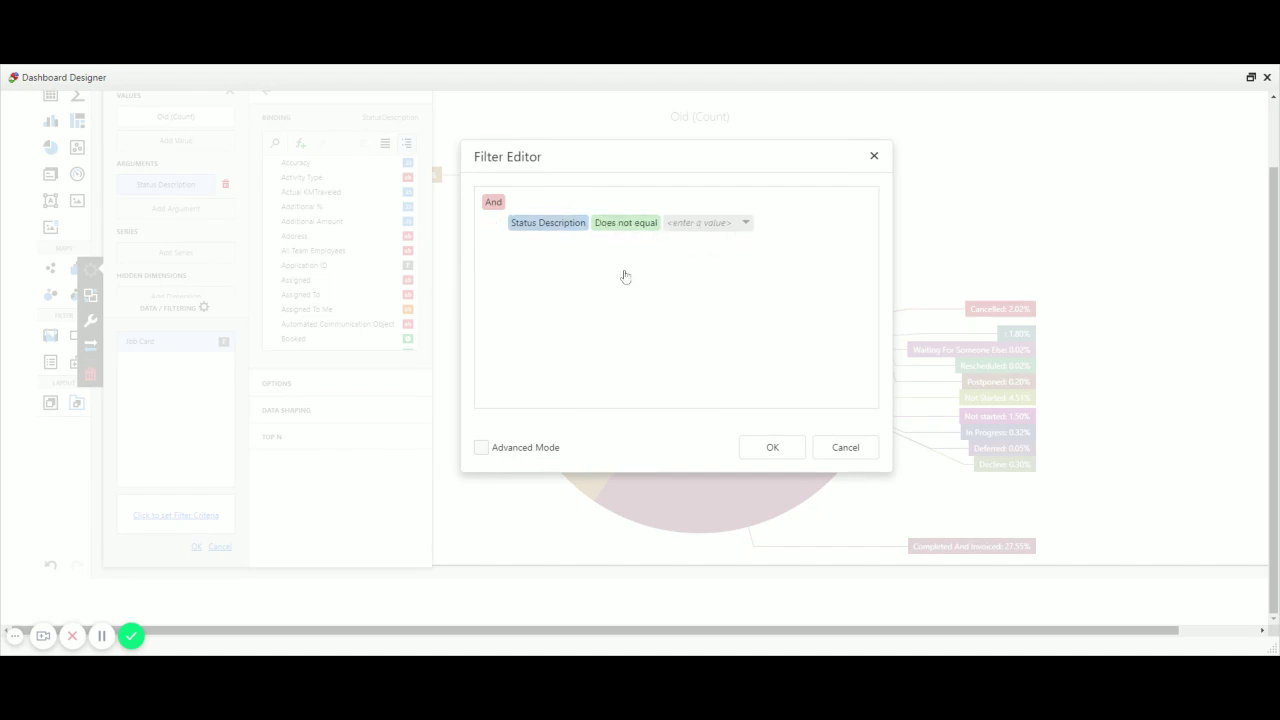
{"action": "left_click", "coordinate": [747, 224]}
{"action": "left_click", "coordinate": [760, 250]}
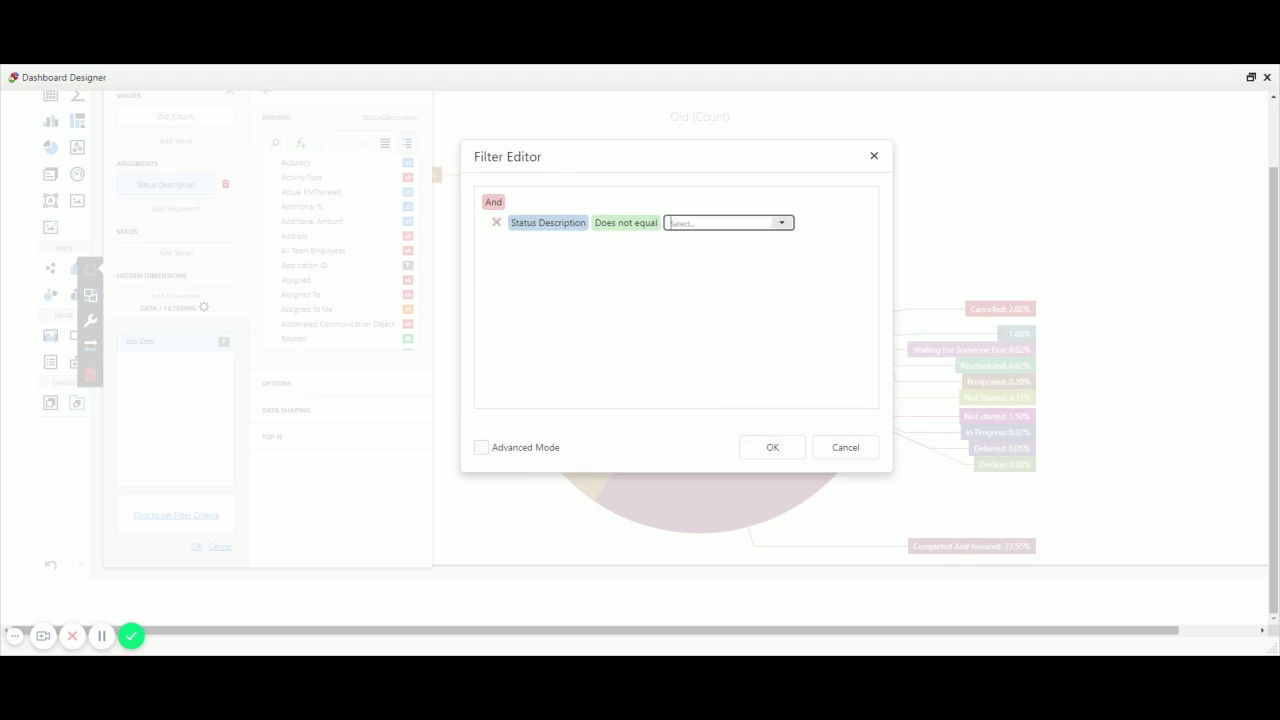
{"action": "left_click", "coordinate": [781, 223]}
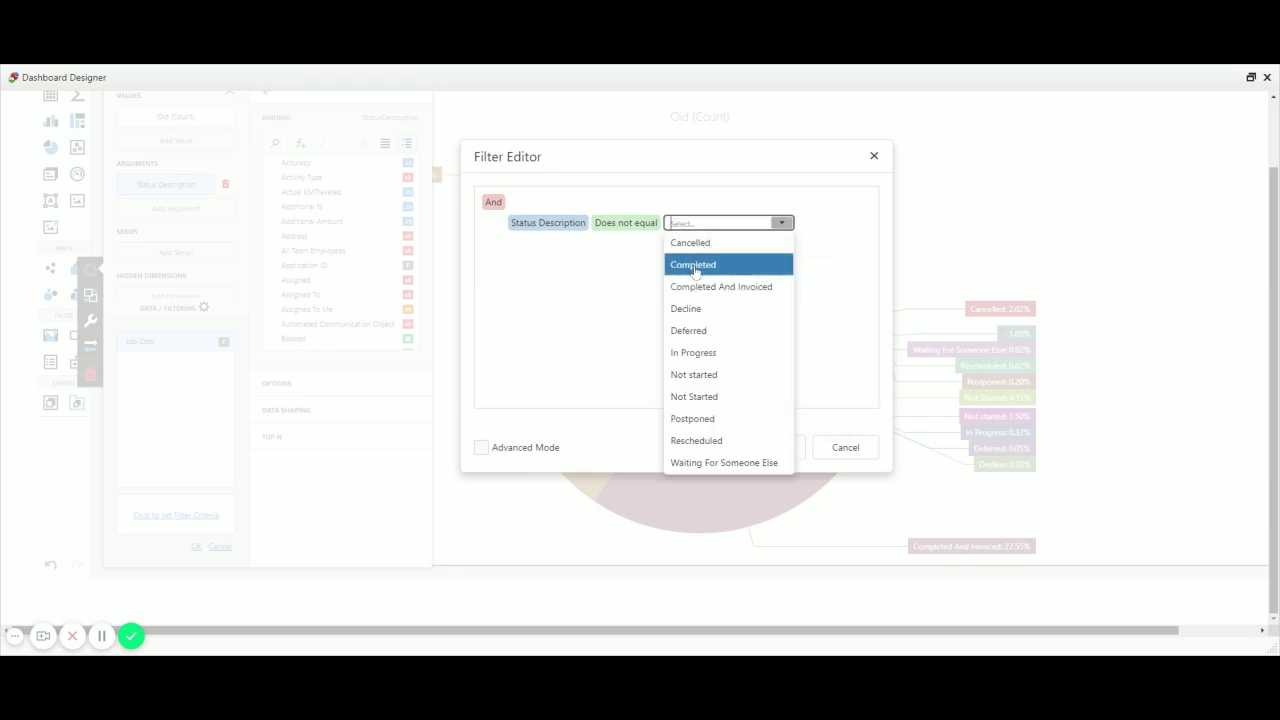
{"action": "left_click", "coordinate": [700, 264]}
{"action": "left_click", "coordinate": [773, 448]}
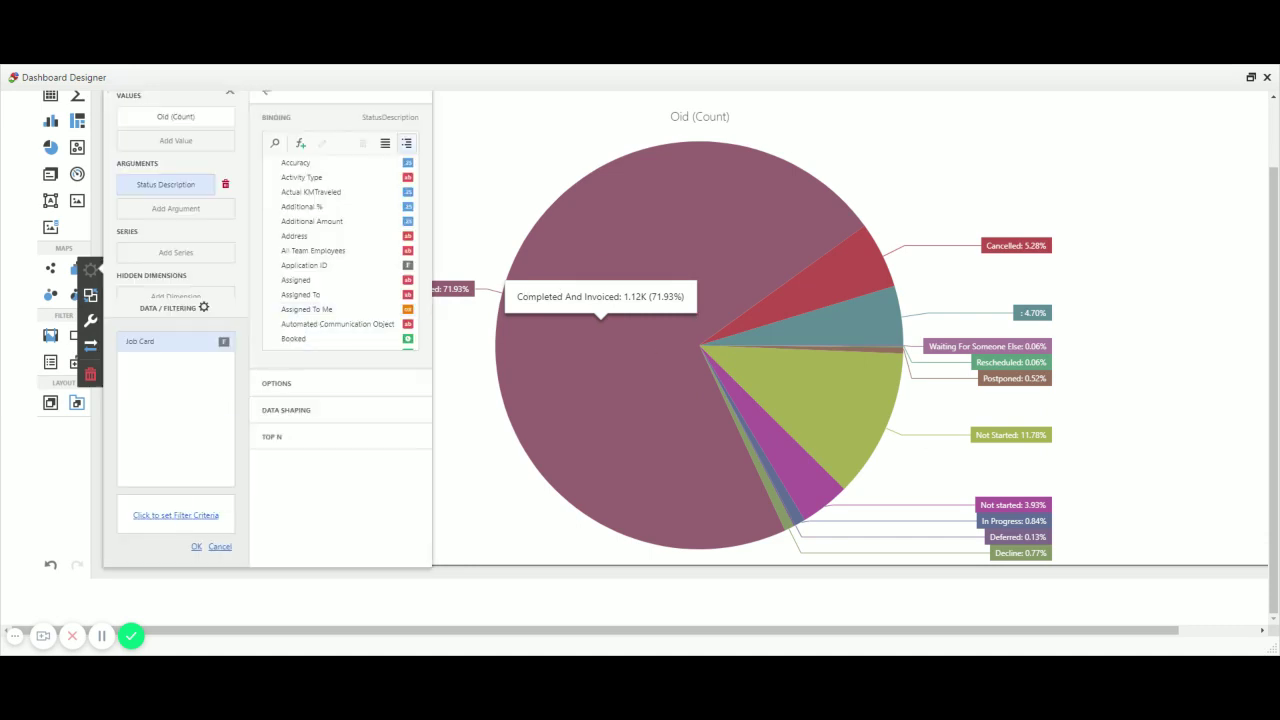
Add a second filter condition, Status Description Does not equal Completed And Invoiced, and apply it to the pie chart
{"action": "left_click", "coordinate": [178, 516]}
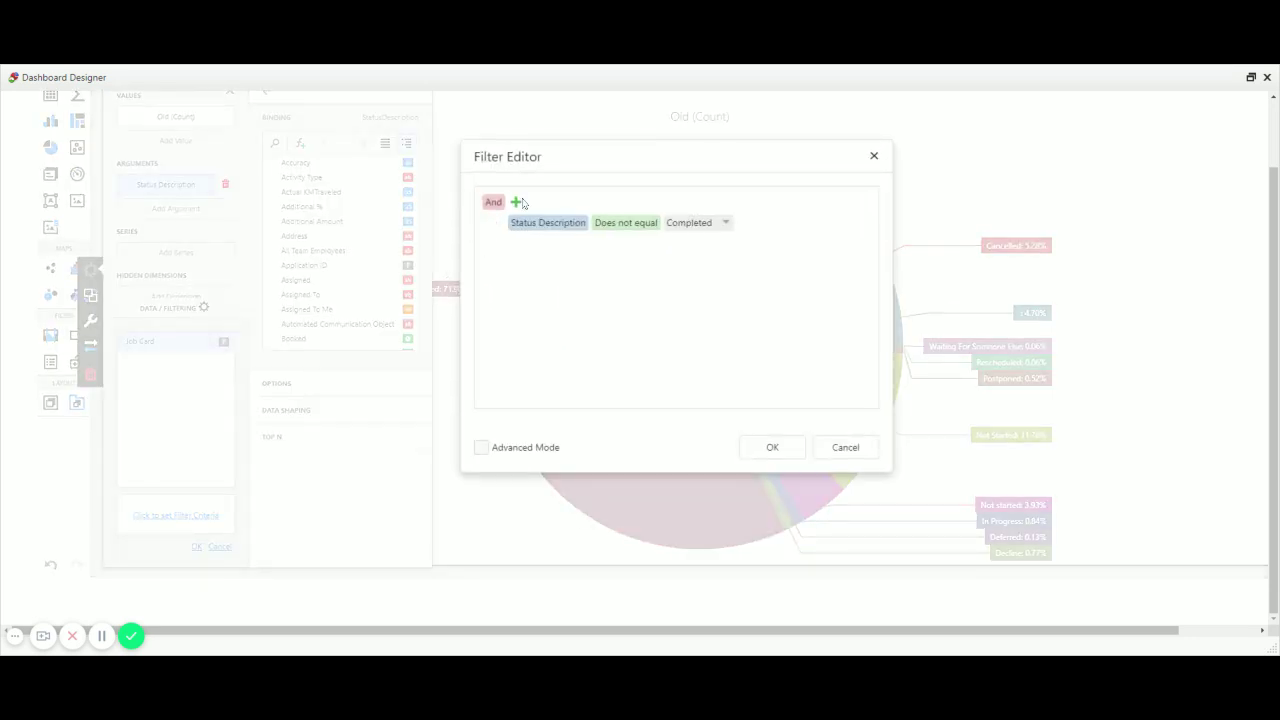
{"action": "left_click", "coordinate": [517, 203]}
{"action": "left_click", "coordinate": [543, 249]}
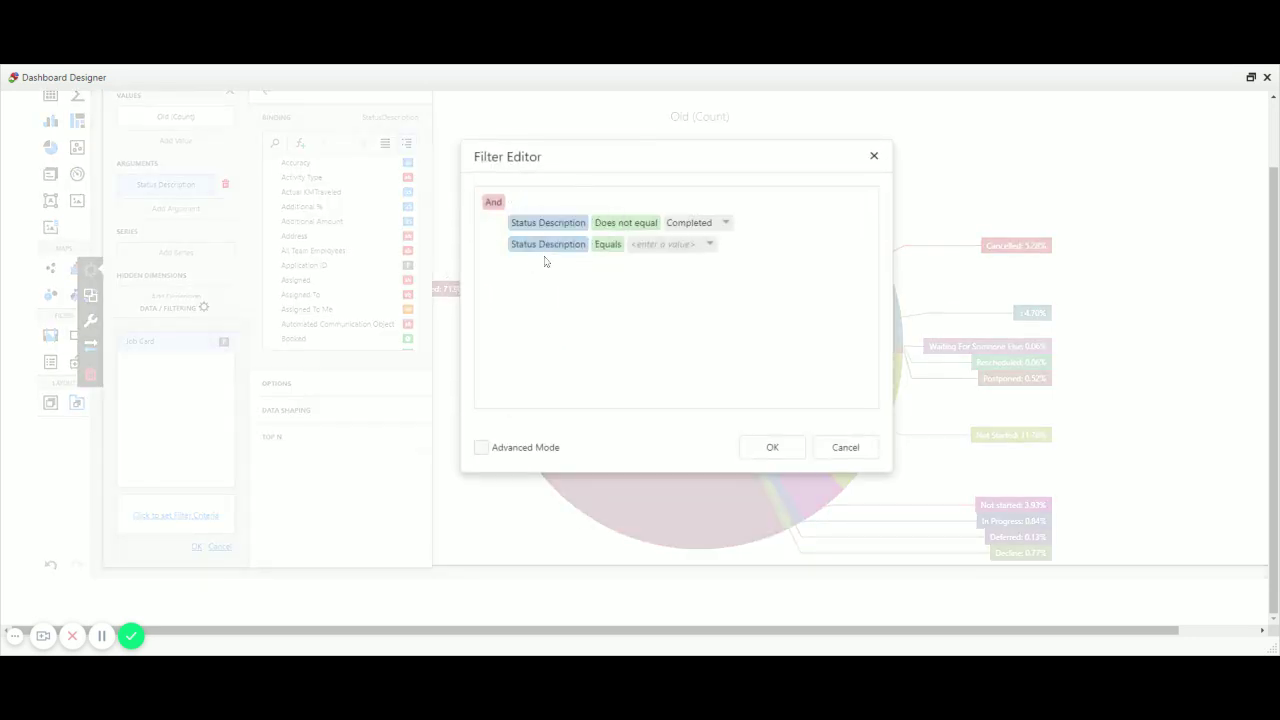
{"action": "left_click", "coordinate": [608, 244]}
{"action": "left_click", "coordinate": [626, 289]}
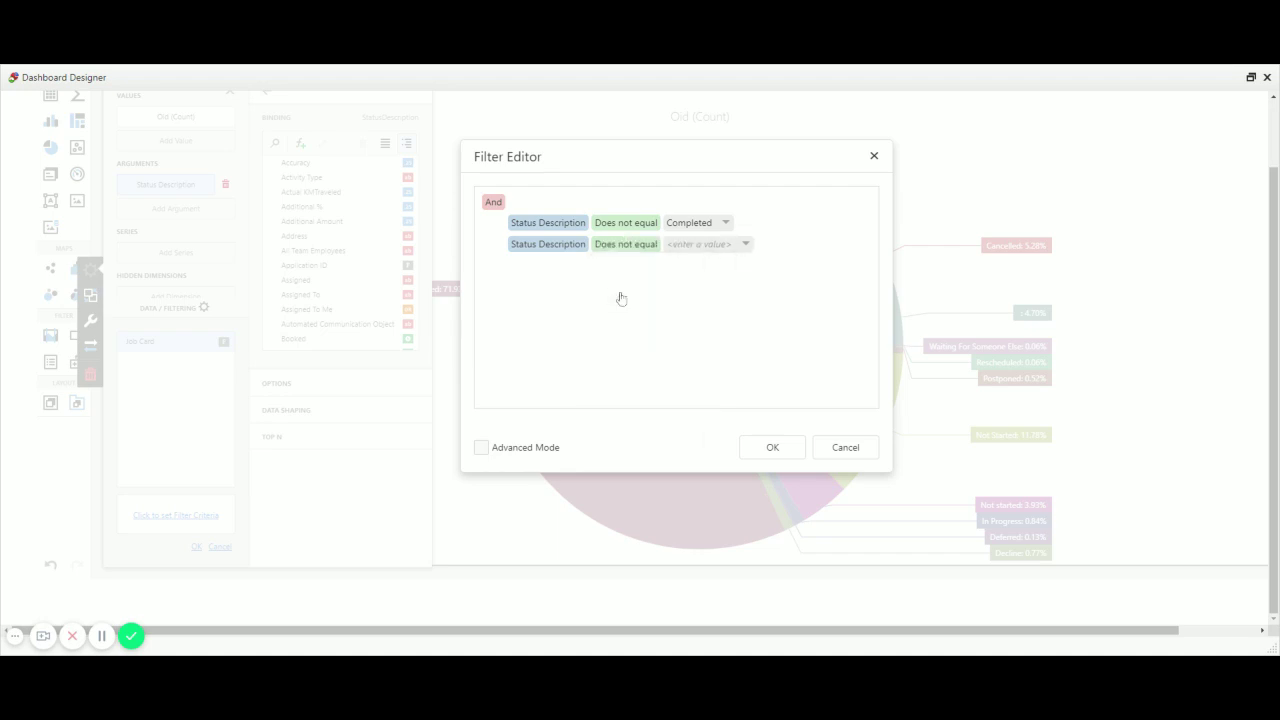
{"action": "left_click", "coordinate": [746, 245]}
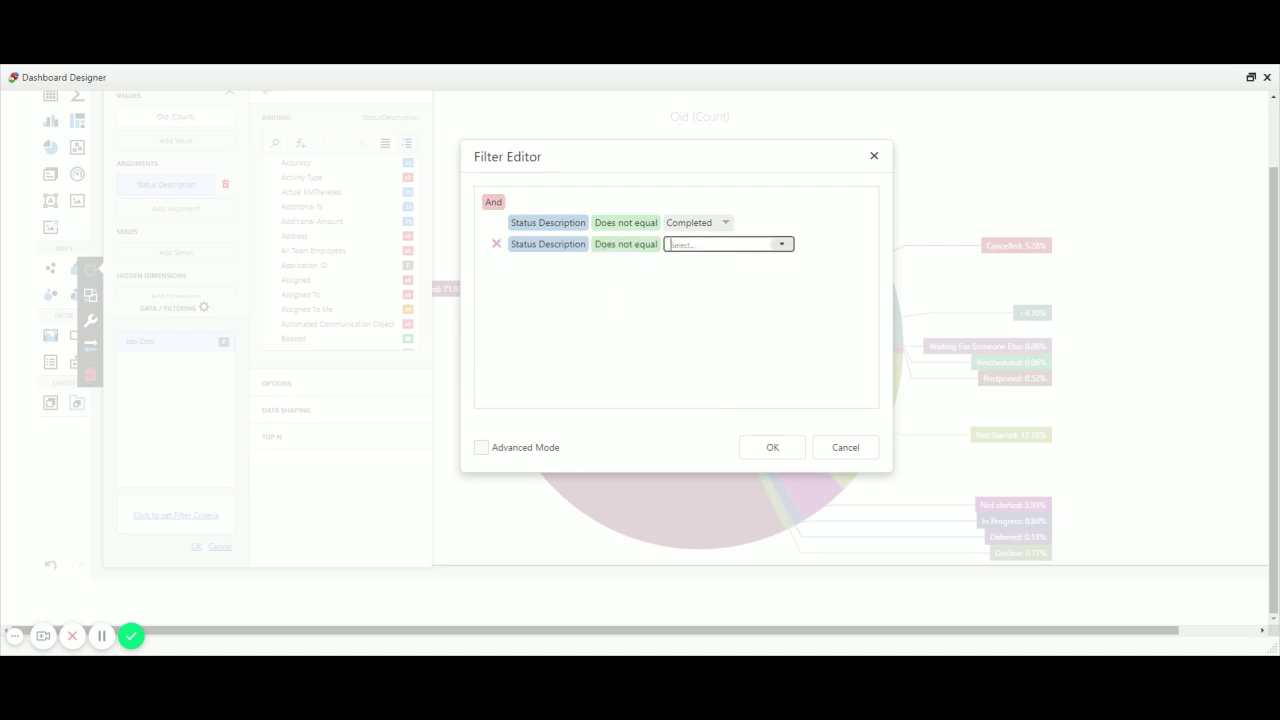
{"action": "left_click", "coordinate": [783, 246]}
{"action": "left_click", "coordinate": [716, 306]}
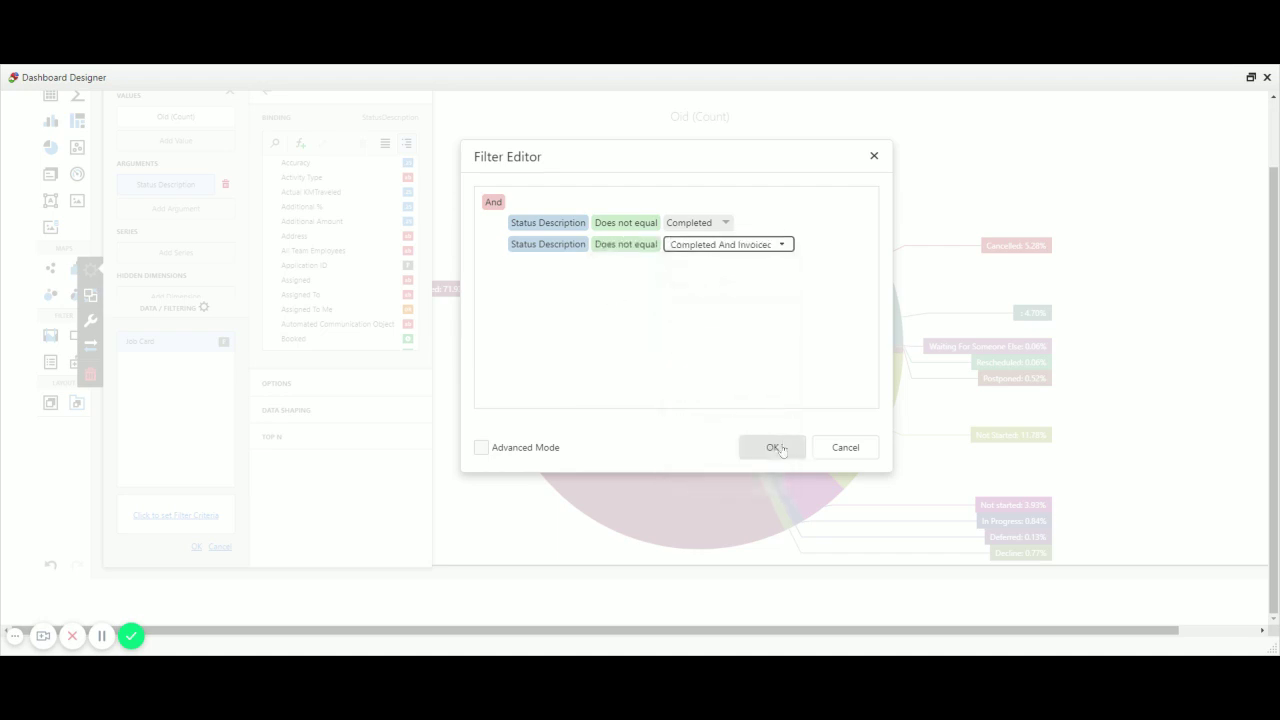
{"action": "left_click", "coordinate": [776, 448]}
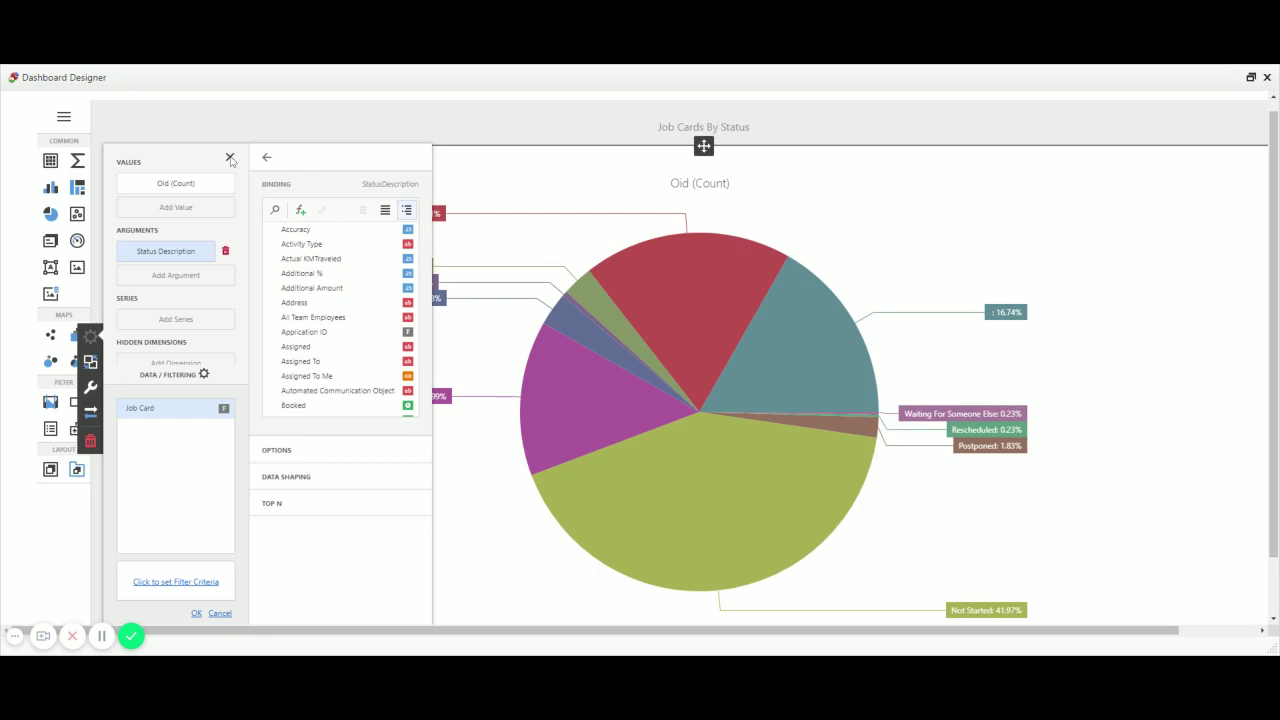
Close the pie chart's data bindings and save the dashboard
{"action": "left_click", "coordinate": [229, 158]}
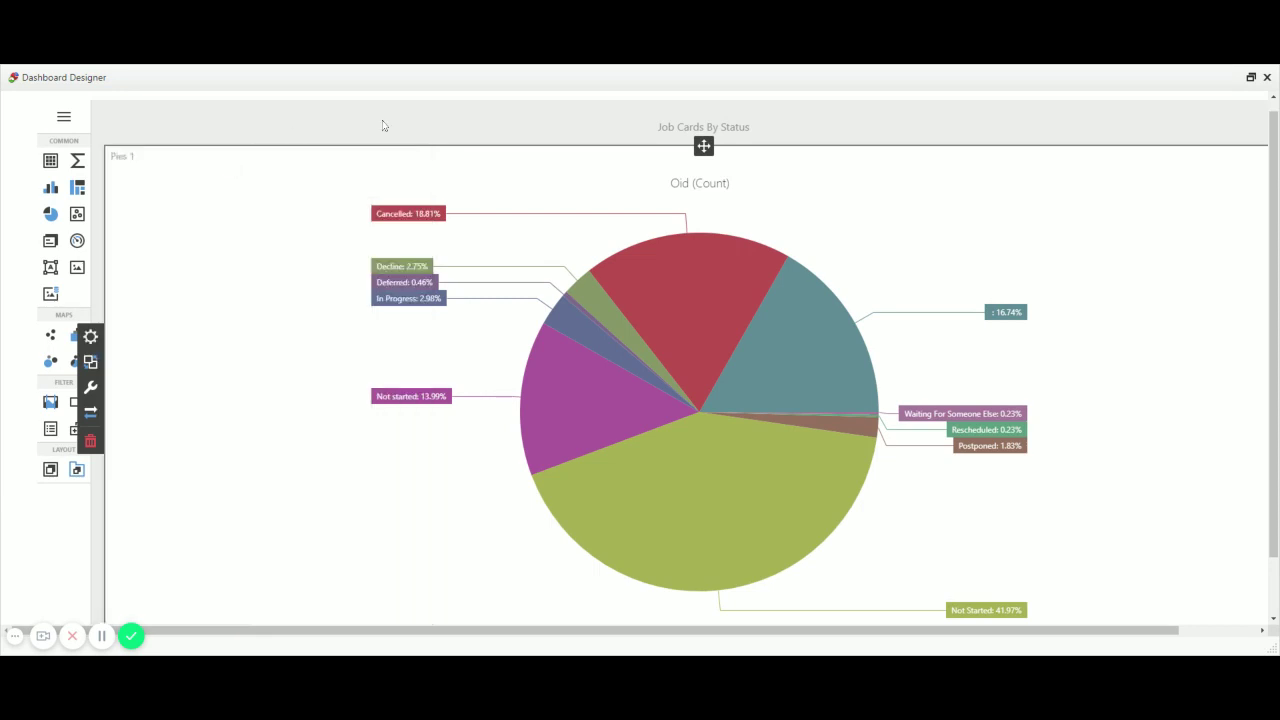
{"action": "left_click", "coordinate": [64, 118]}
{"action": "left_click", "coordinate": [77, 176]}
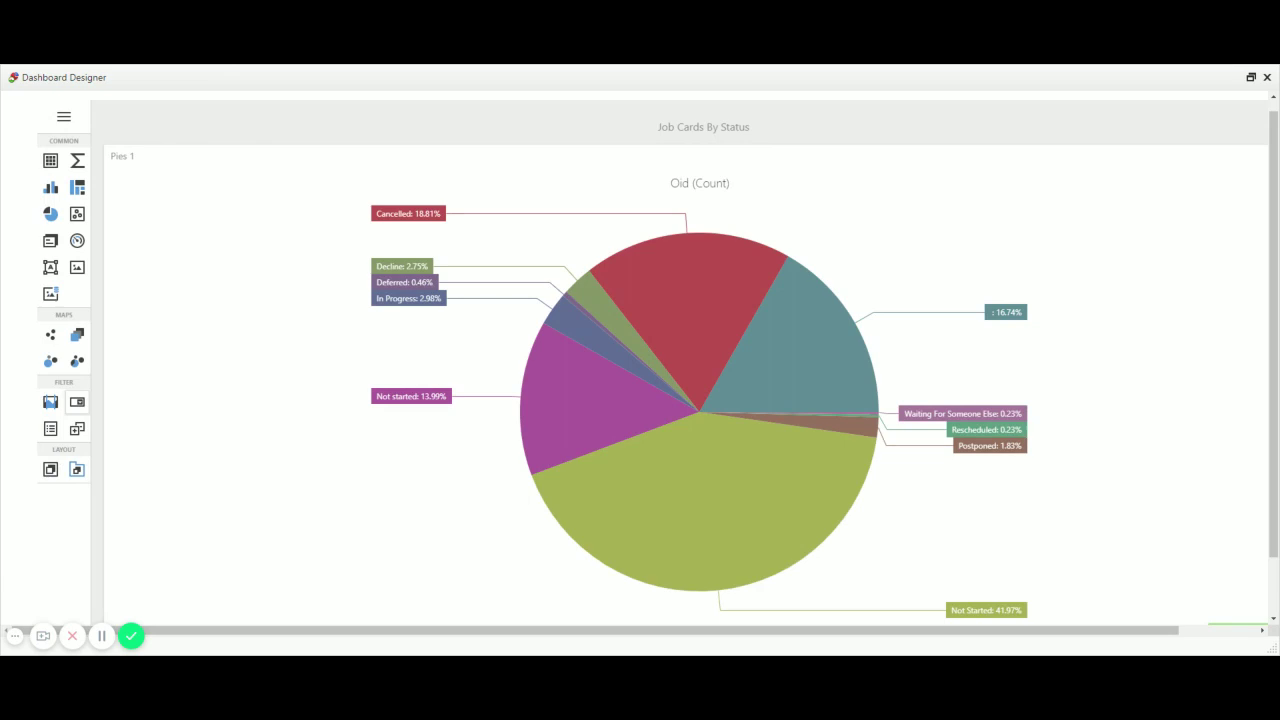
Add a Combo Box filter item above the pie chart and bind its dimension to the Issued field
{"action": "left_click_drag", "start_coordinate": [81, 406], "coordinate": [400, 152]}
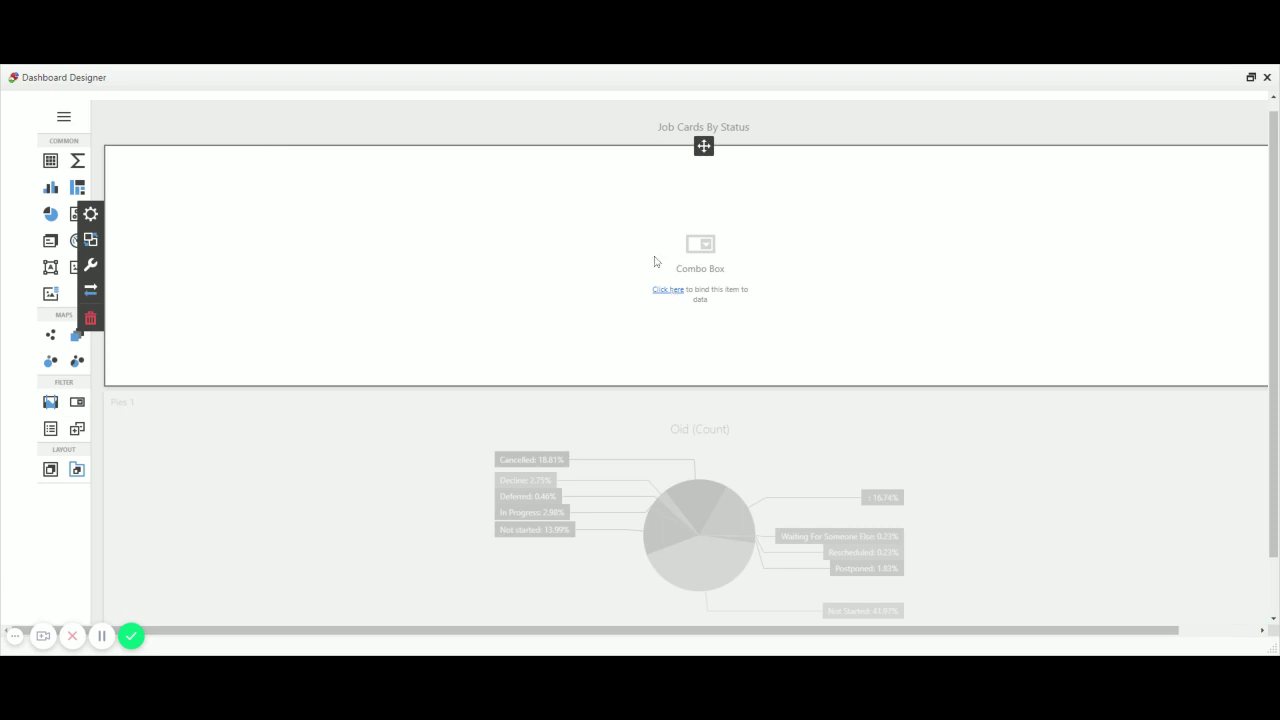
{"action": "left_click", "coordinate": [91, 214]}
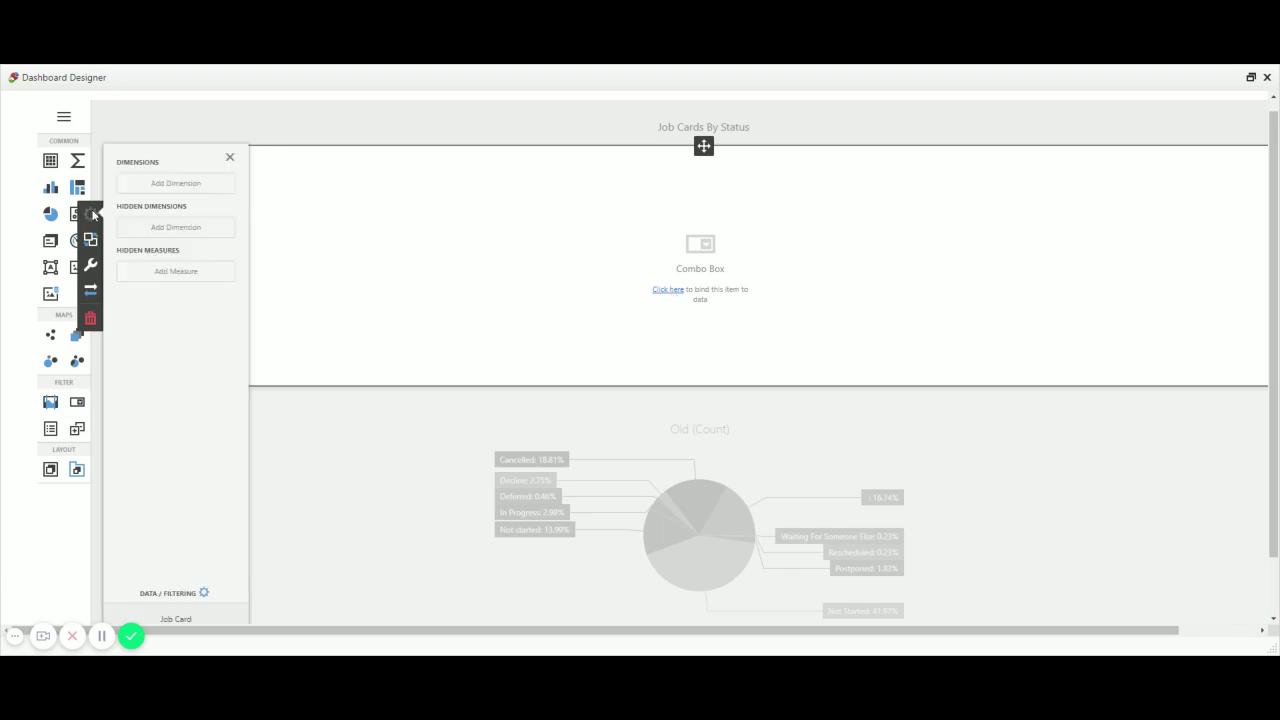
{"action": "left_click", "coordinate": [175, 186]}
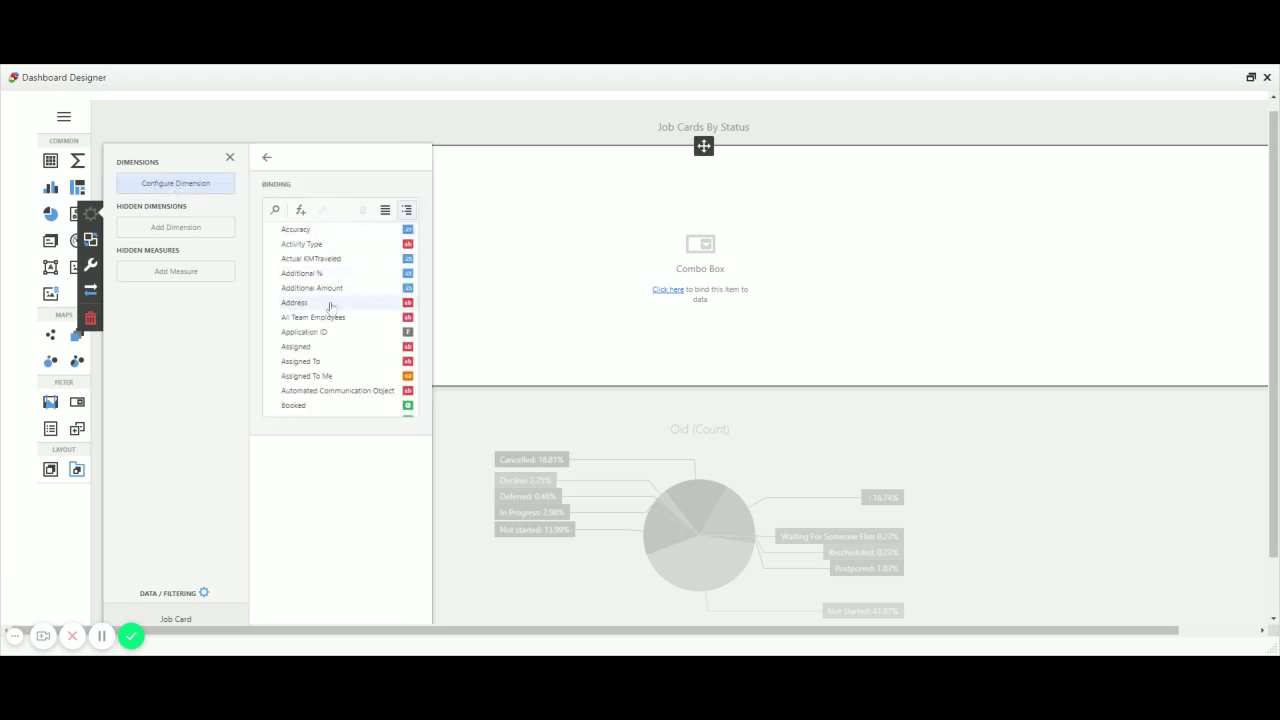
{"action": "scroll", "coordinate": [321, 336], "scroll_direction": "down", "scroll_amount": 2}
{"action": "scroll", "coordinate": [321, 336], "scroll_direction": "down", "scroll_amount": 4}
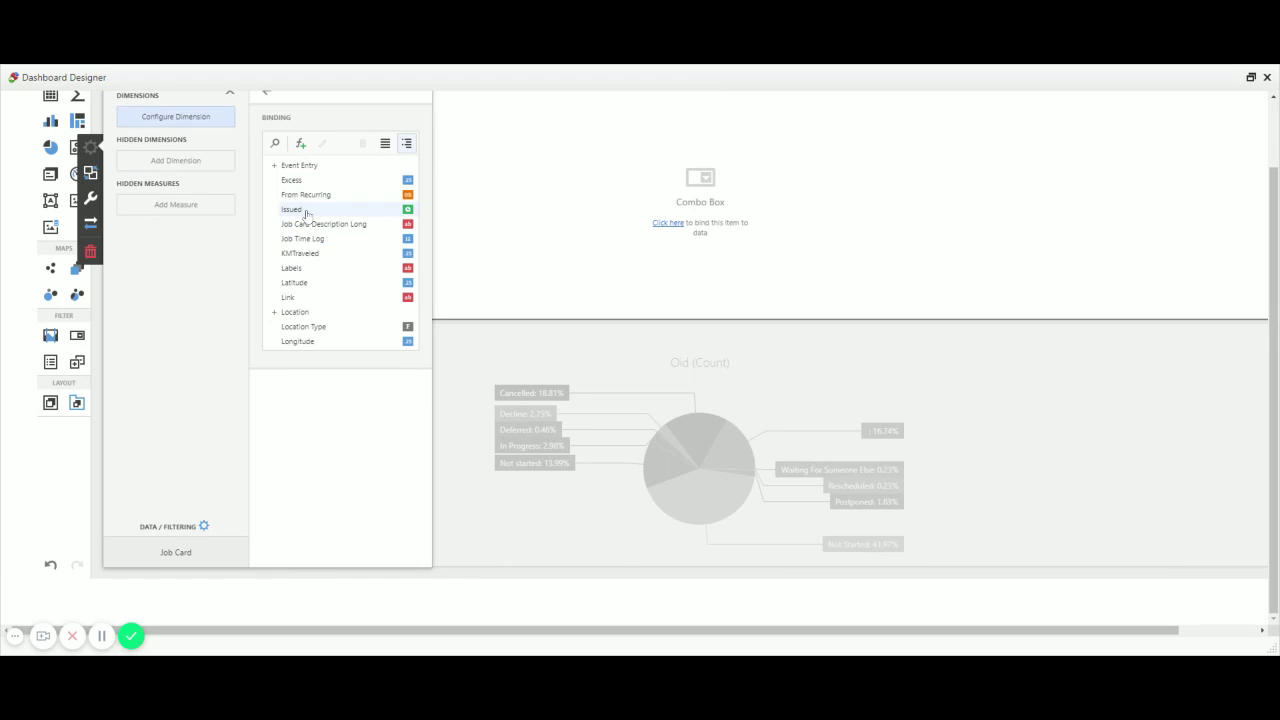
{"action": "left_click", "coordinate": [305, 210]}
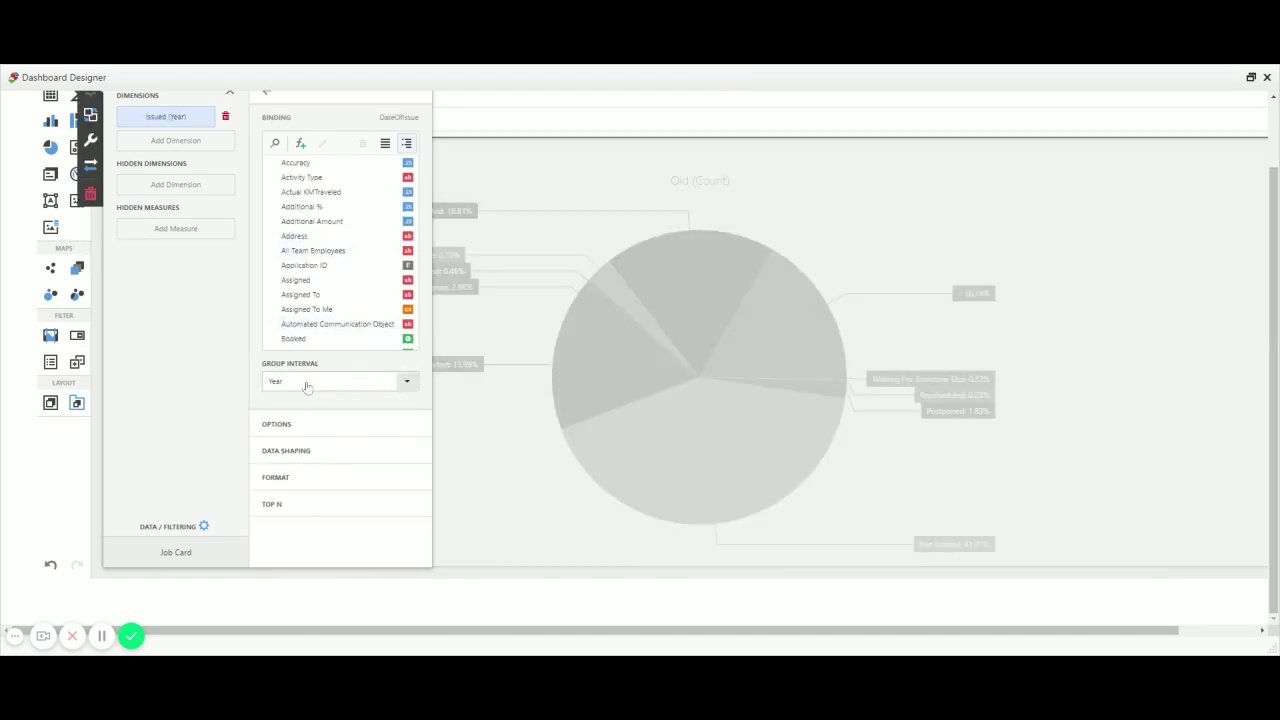
Set the group interval of the combo box's Issued dimension to Month-Year
{"action": "left_click", "coordinate": [407, 384]}
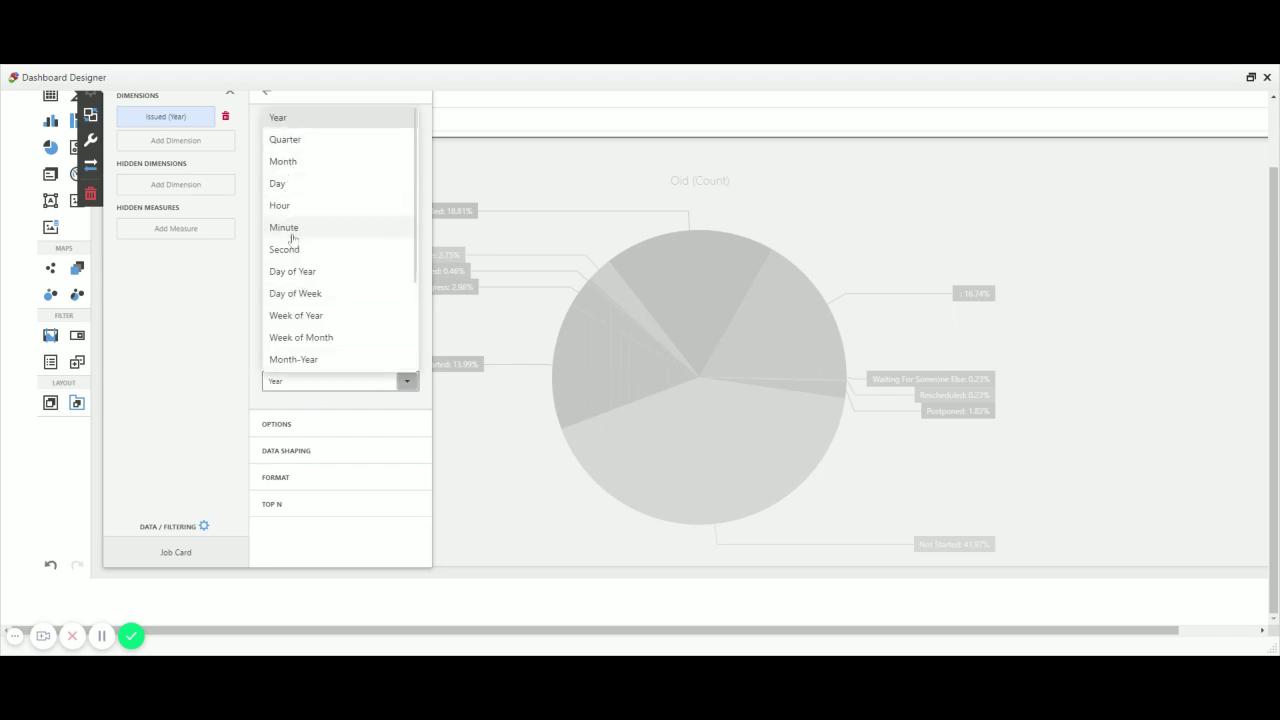
{"action": "scroll", "coordinate": [326, 280], "scroll_direction": "down", "scroll_amount": 2}
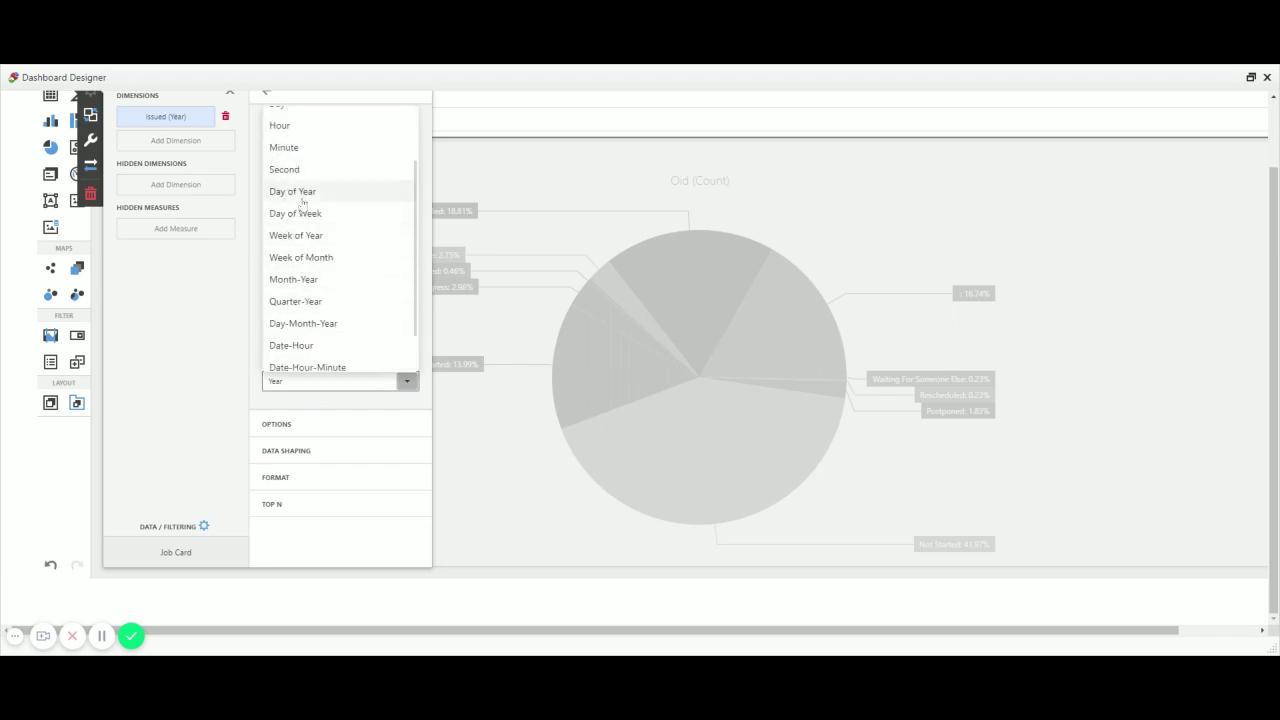
{"action": "left_click", "coordinate": [322, 283]}
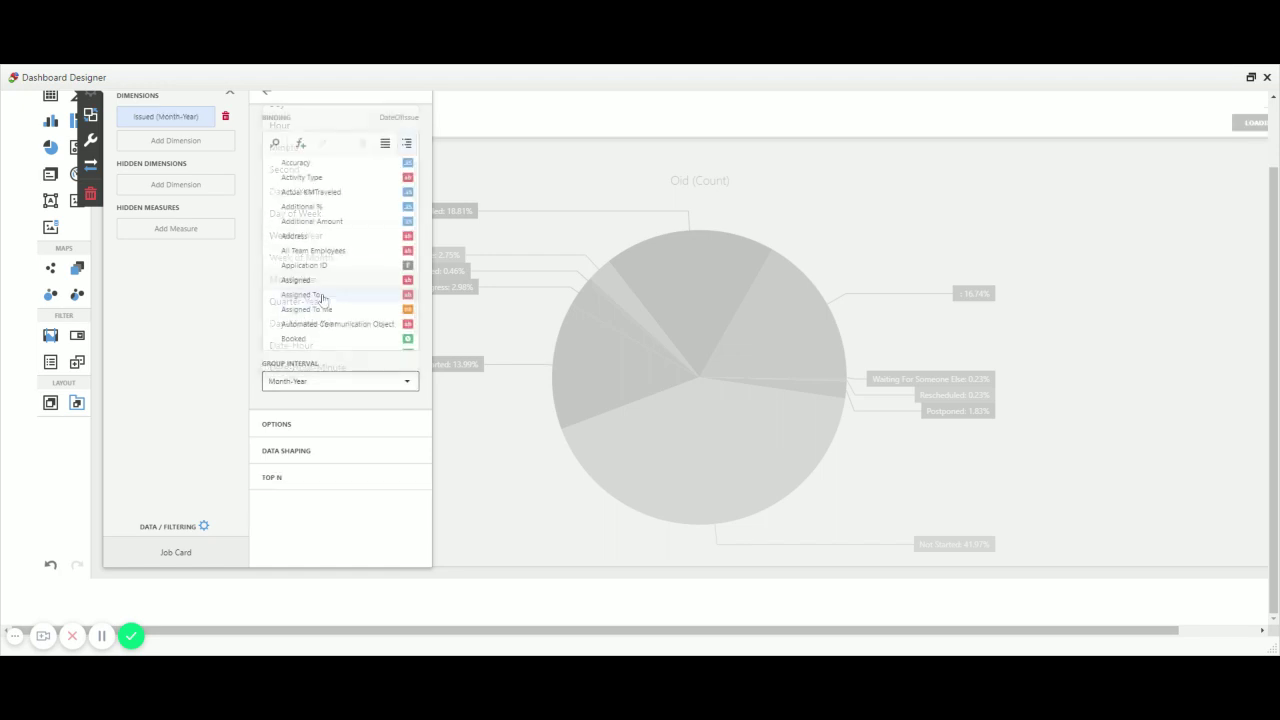
Set the sort order of the combo box's Issued dimension to Descending
{"action": "left_click", "coordinate": [305, 432]}
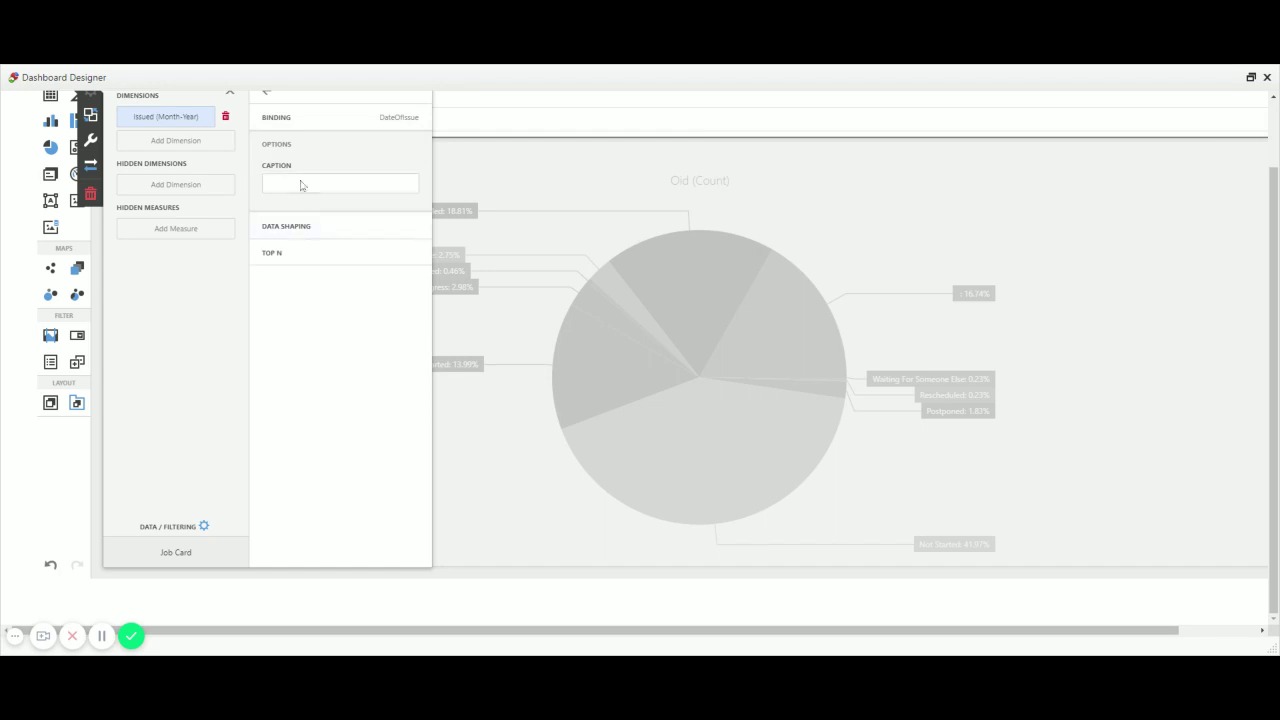
{"action": "left_click", "coordinate": [289, 228]}
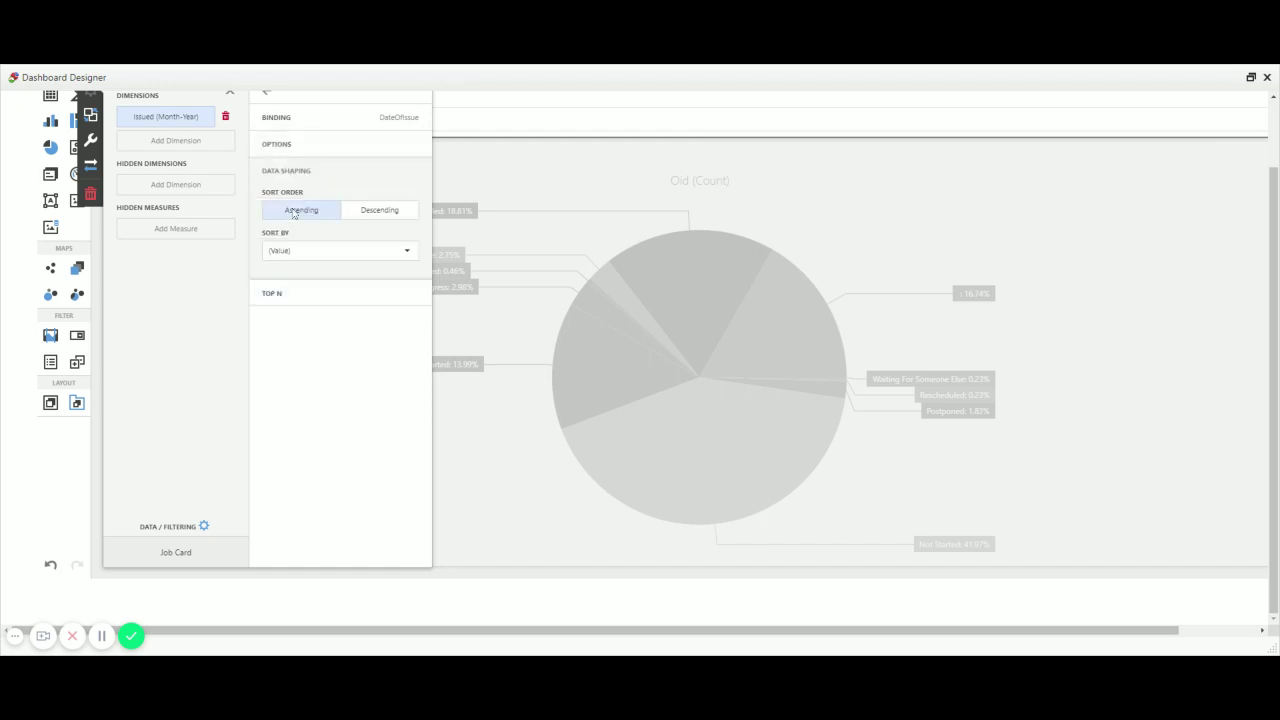
{"action": "left_click", "coordinate": [377, 212]}
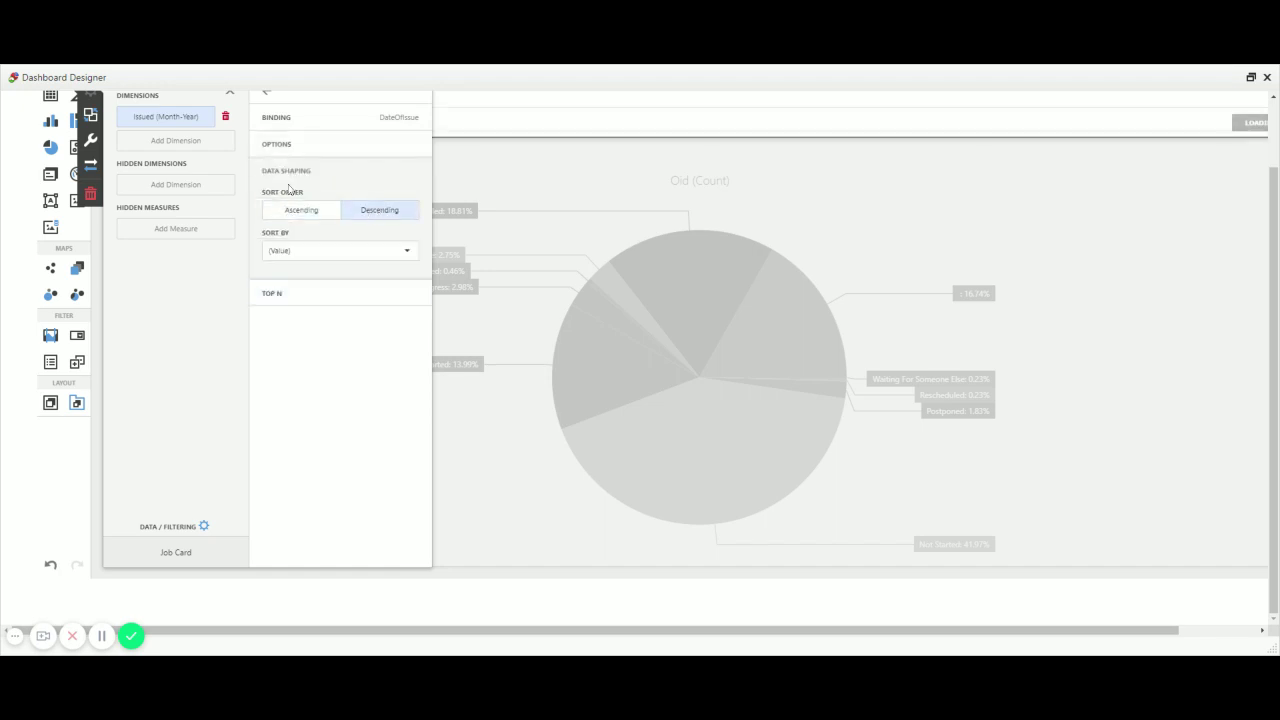
Test the combo box by filtering the pie chart to May 2019, April 2019 and finally February 2019
{"action": "left_click", "coordinate": [492, 130]}
{"action": "scroll", "coordinate": [398, 165], "scroll_direction": "up", "scroll_amount": 2}
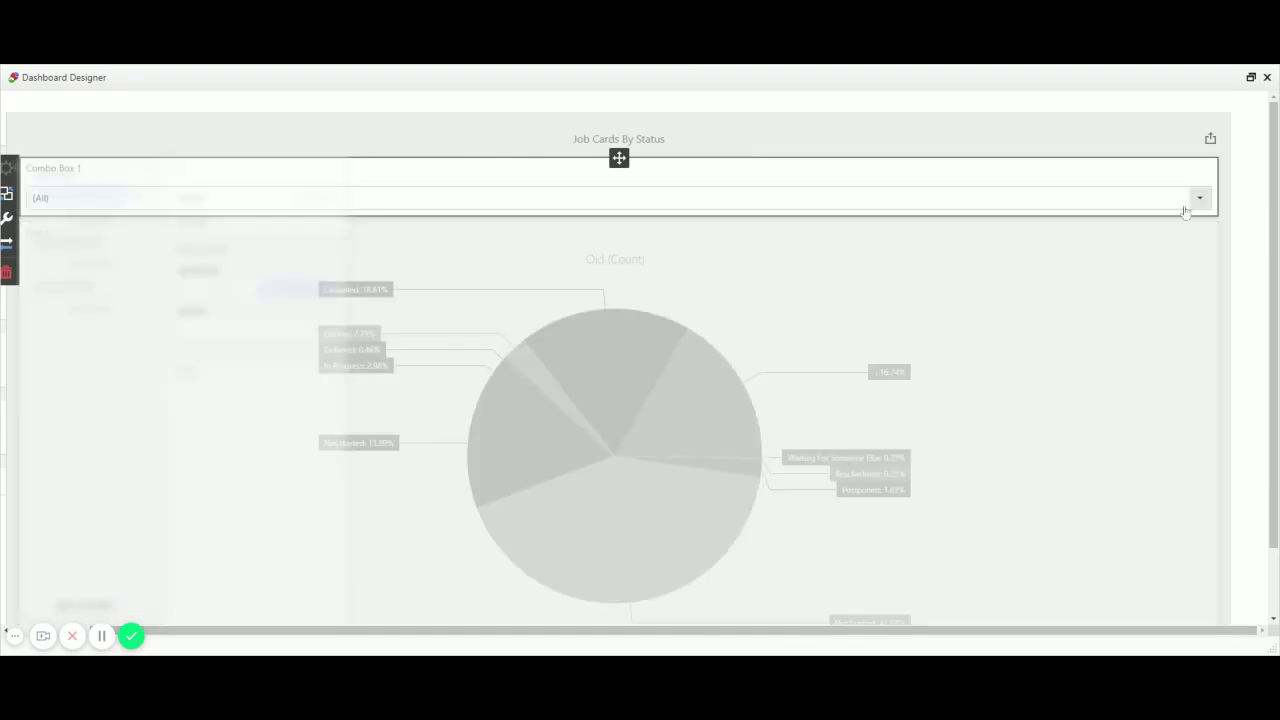
{"action": "left_click", "coordinate": [1199, 198]}
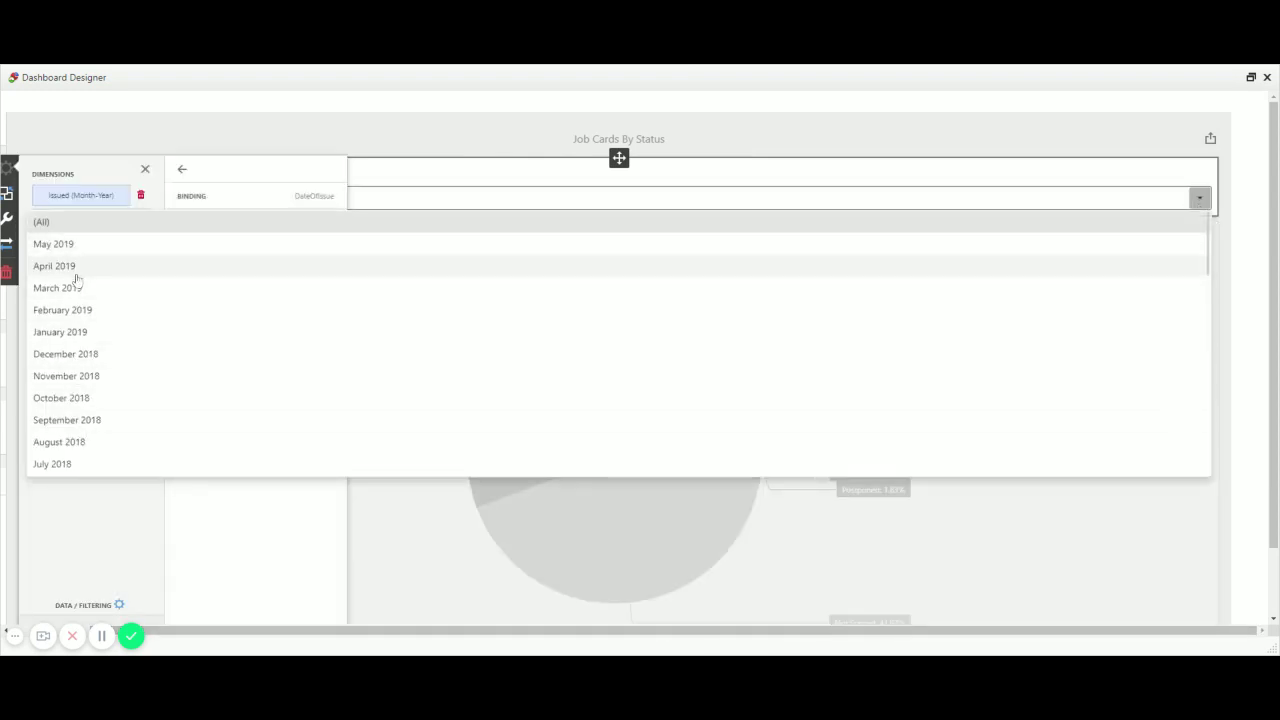
{"action": "left_click", "coordinate": [71, 244]}
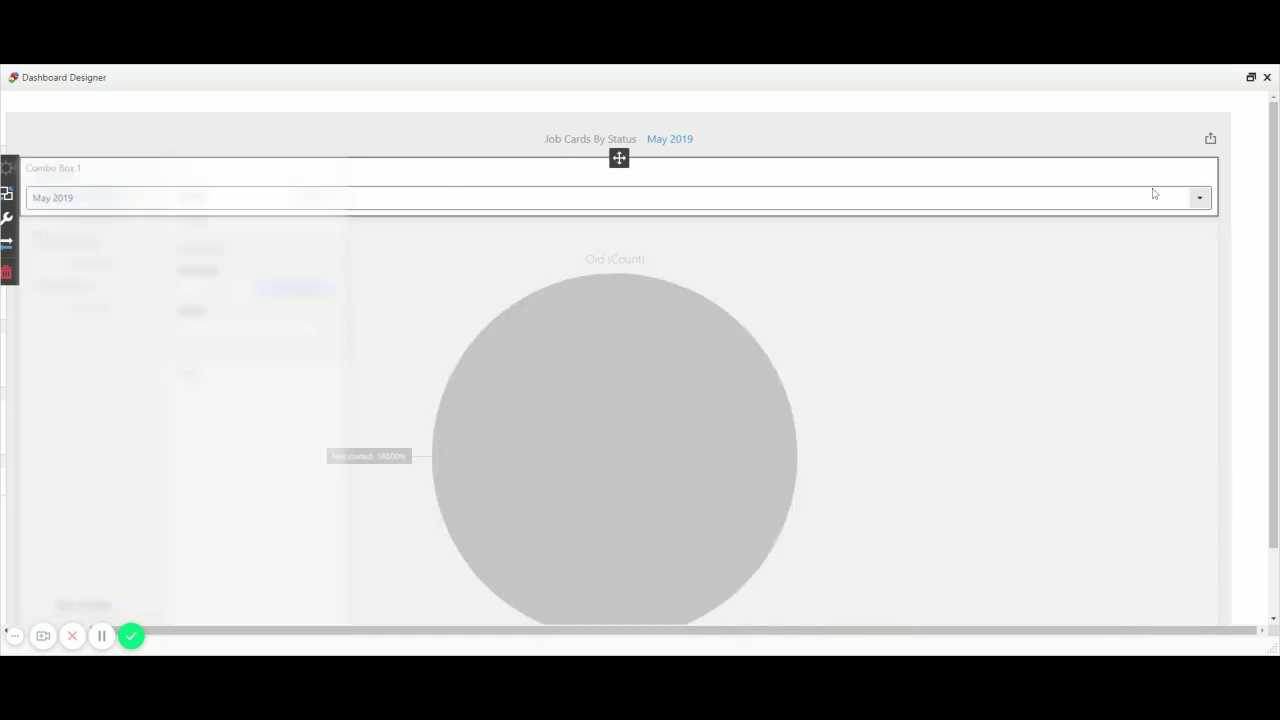
{"action": "left_click", "coordinate": [1153, 193]}
{"action": "left_click", "coordinate": [123, 265]}
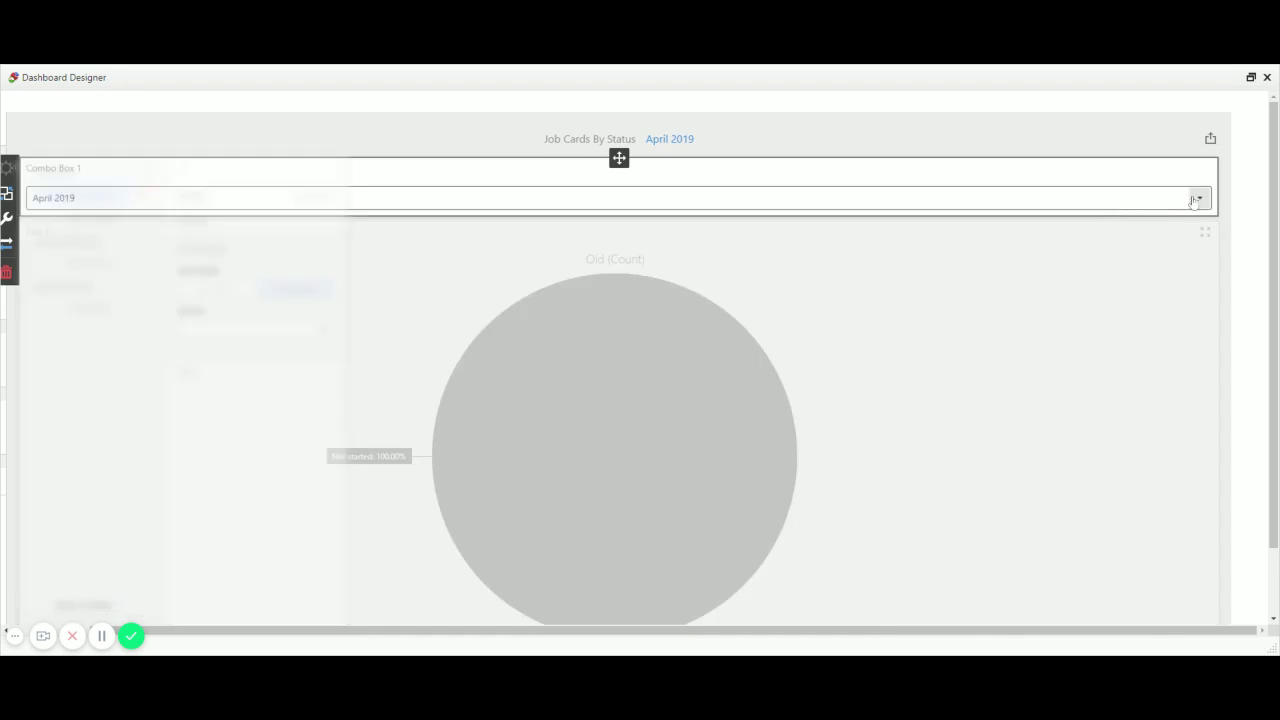
{"action": "left_click", "coordinate": [1199, 197]}
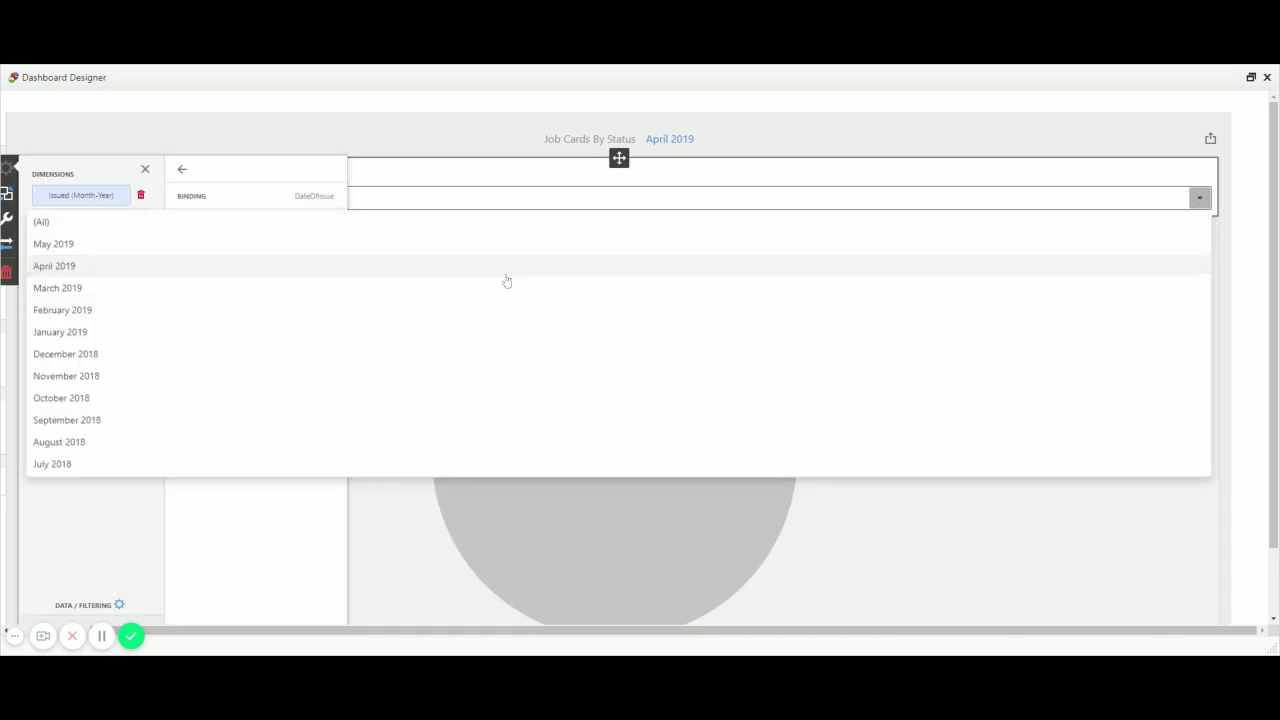
{"action": "left_click", "coordinate": [80, 311]}
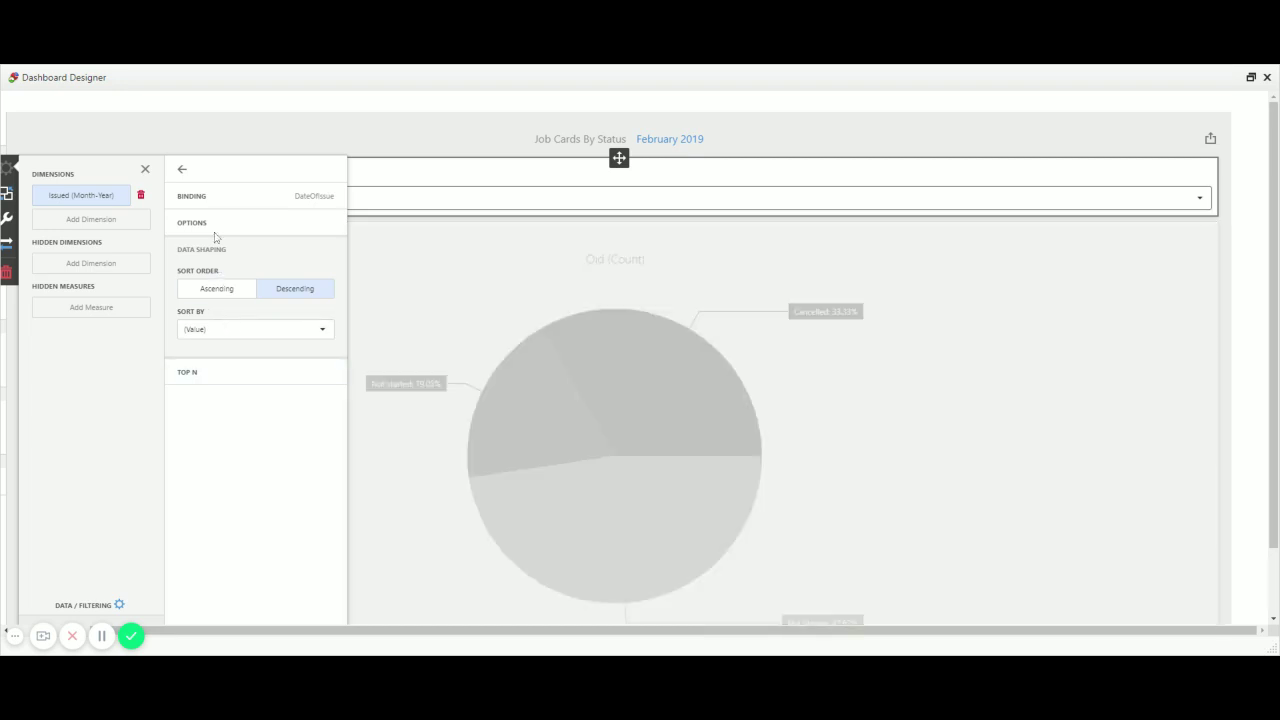
Review the Options, Top N and Binding settings of the combo box's dimension, close its data bindings and reselect the combo box
{"action": "left_click", "coordinate": [192, 223]}
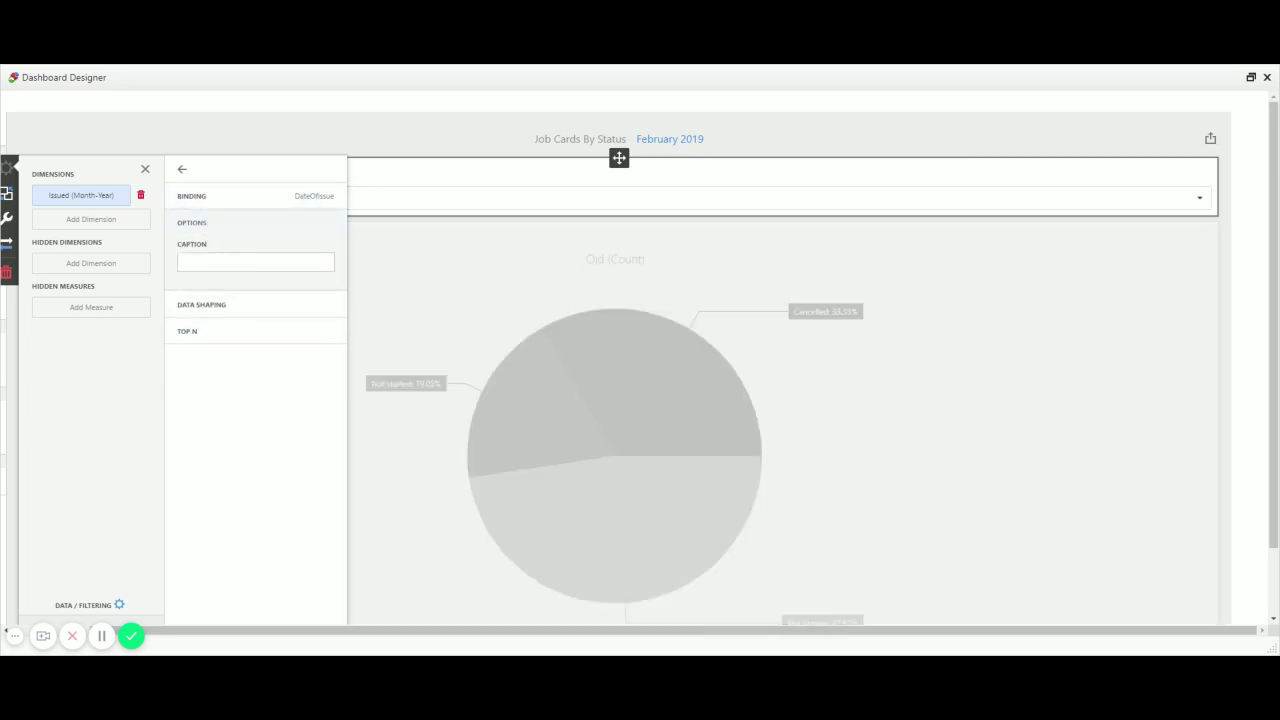
{"action": "left_click", "coordinate": [200, 330]}
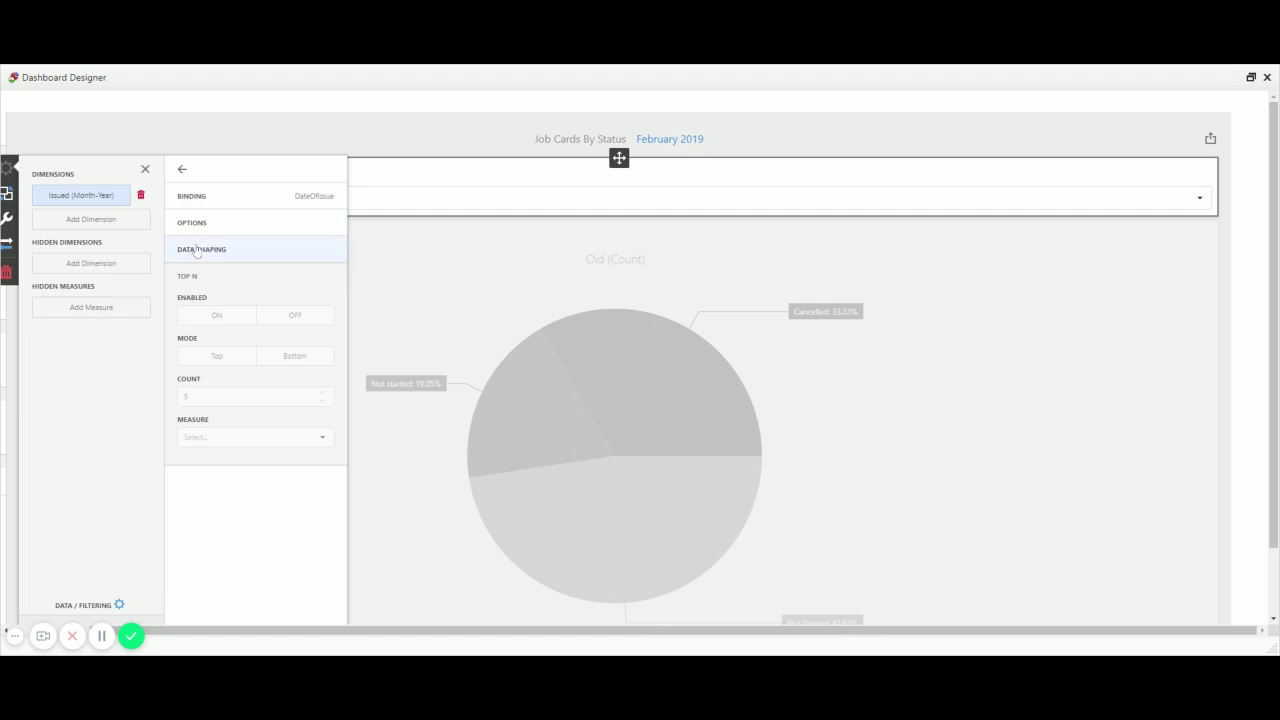
{"action": "left_click", "coordinate": [194, 196]}
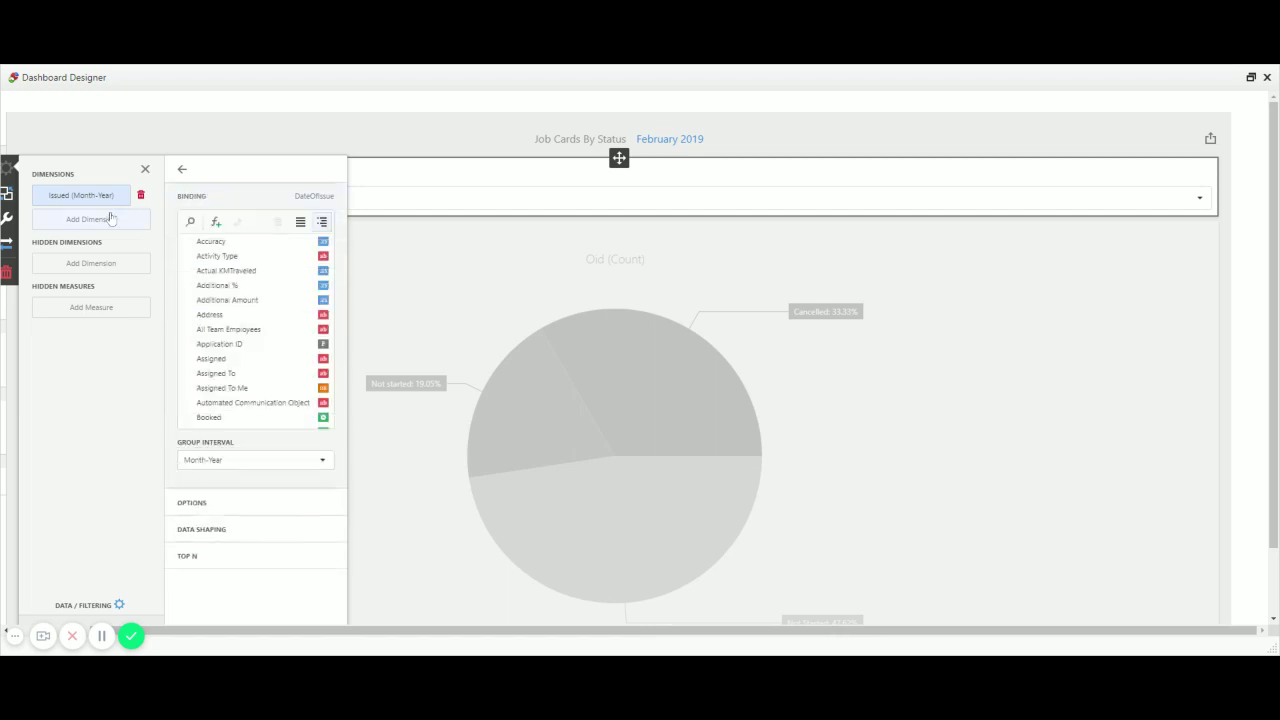
{"action": "left_click", "coordinate": [144, 170]}
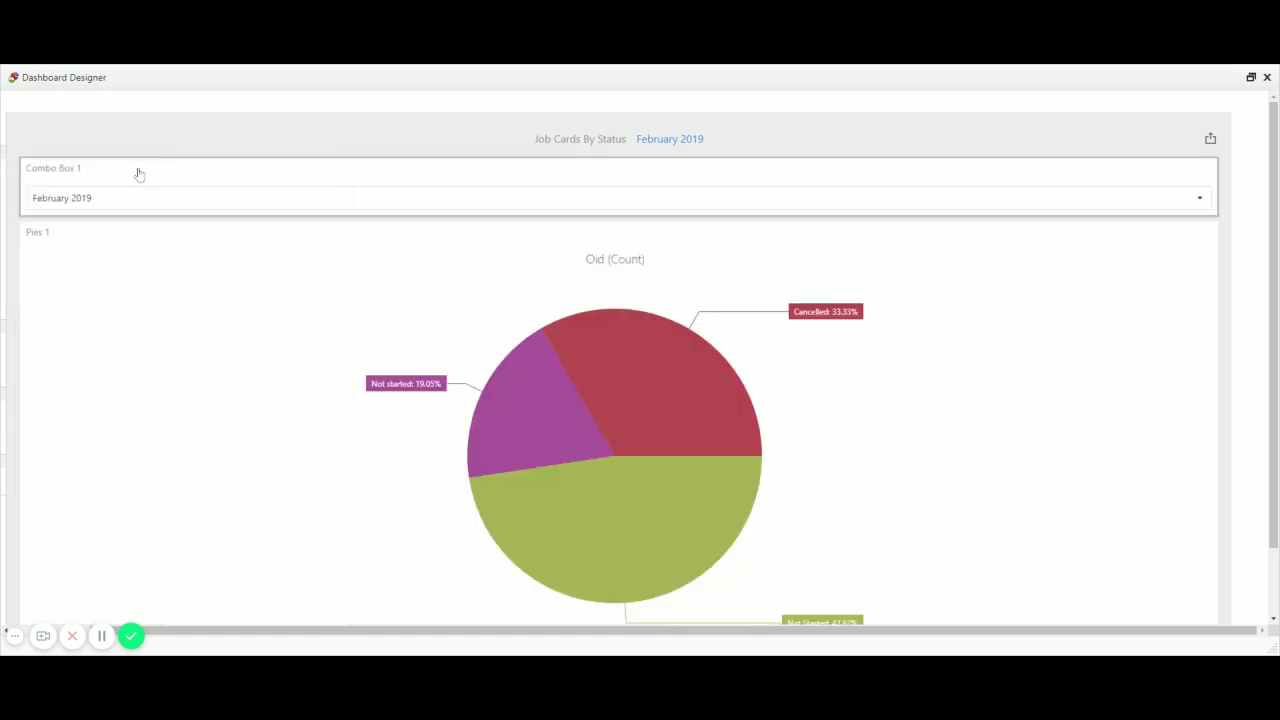
{"action": "left_click", "coordinate": [139, 174]}
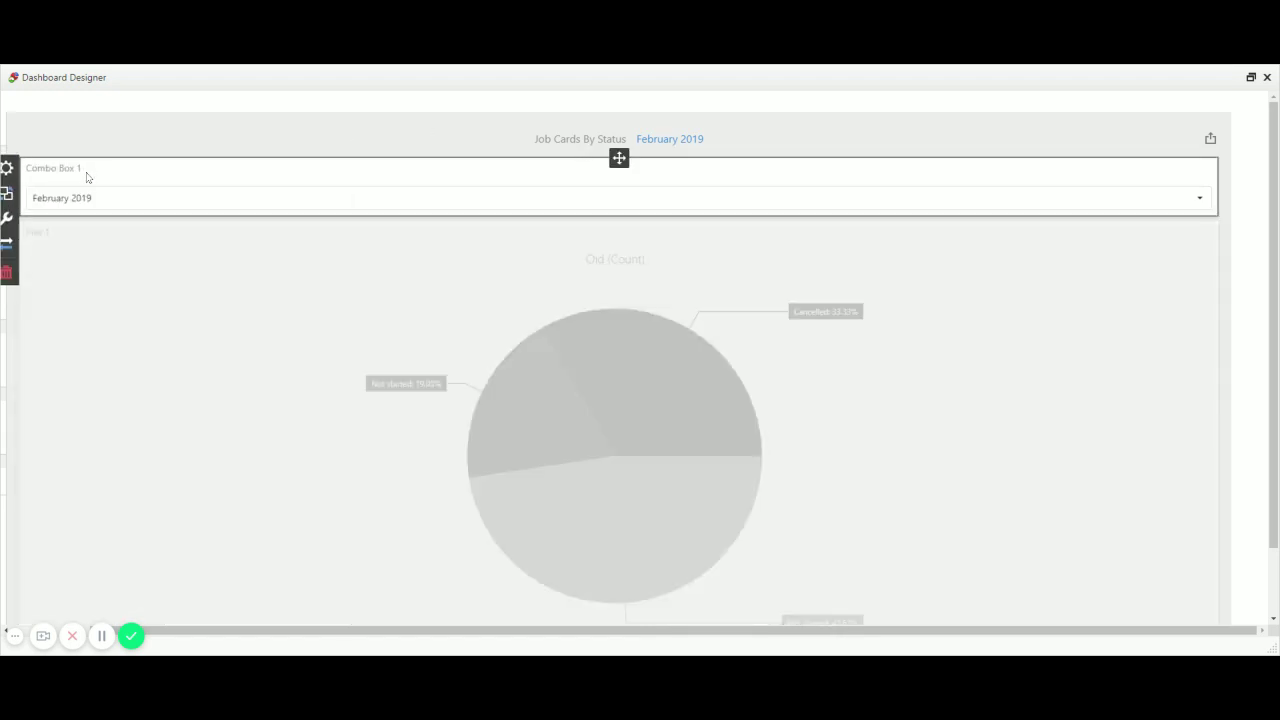
Turn off the caption of the month combo box and close its options
{"action": "left_click", "coordinate": [7, 224]}
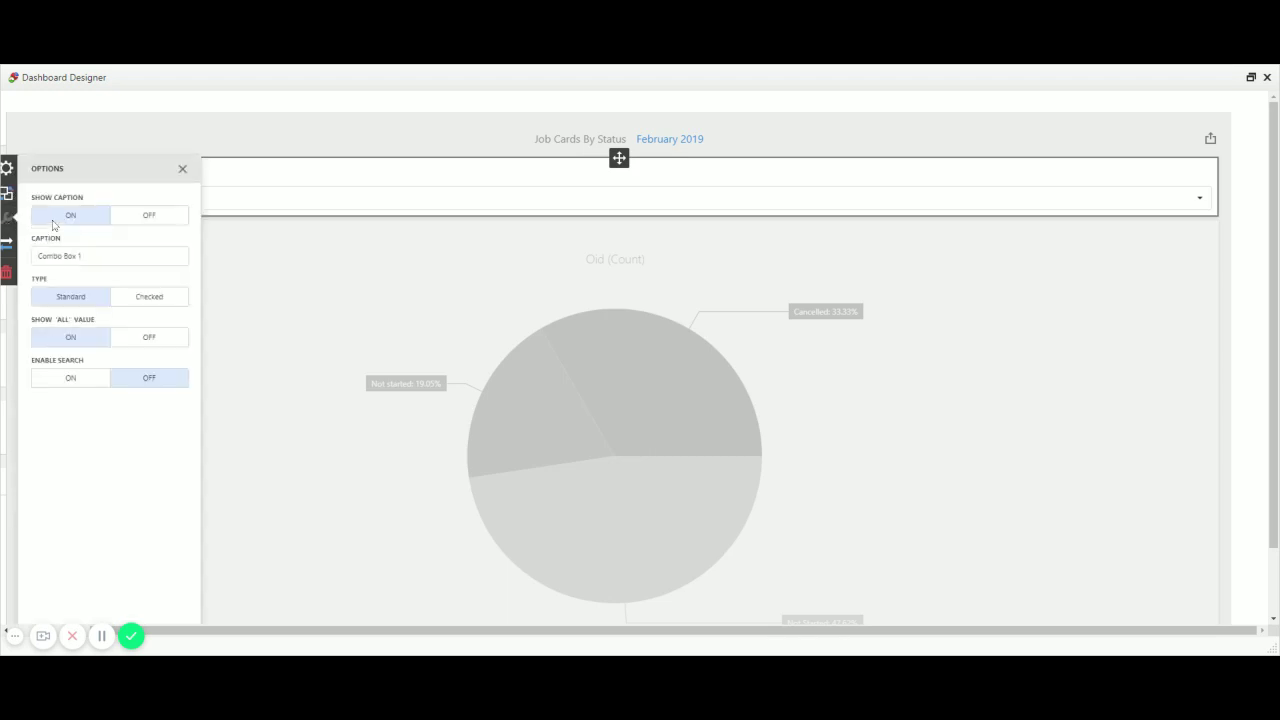
{"action": "left_click", "coordinate": [140, 216]}
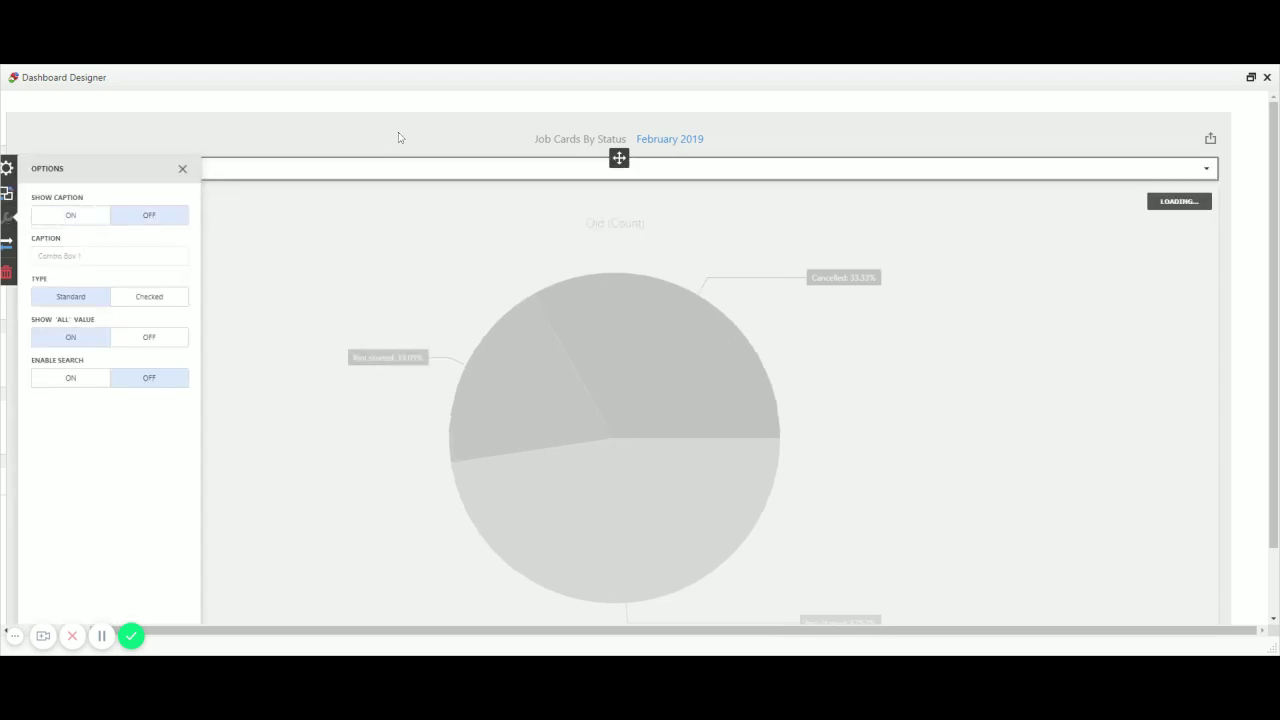
{"action": "left_click", "coordinate": [398, 135]}
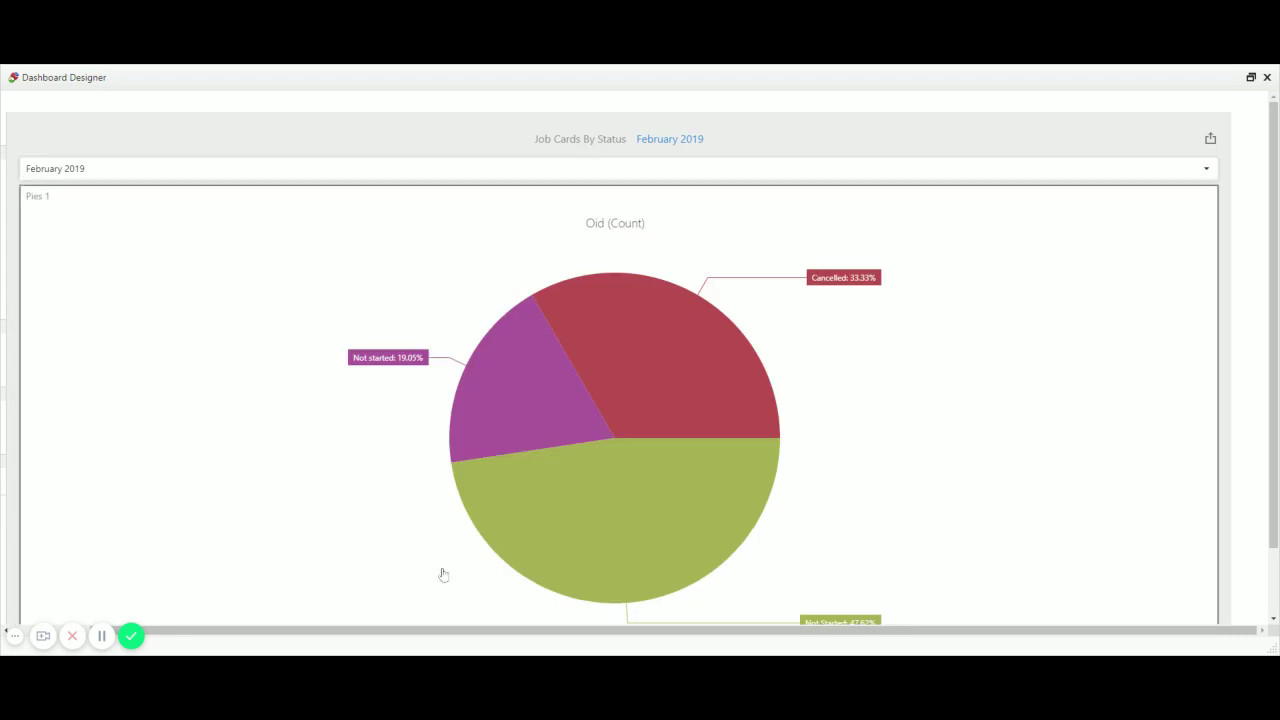
Save the Job Cards By Status dashboard and close the Dashboard Designer
{"action": "left_click_drag", "start_coordinate": [418, 630], "coordinate": [226, 608]}
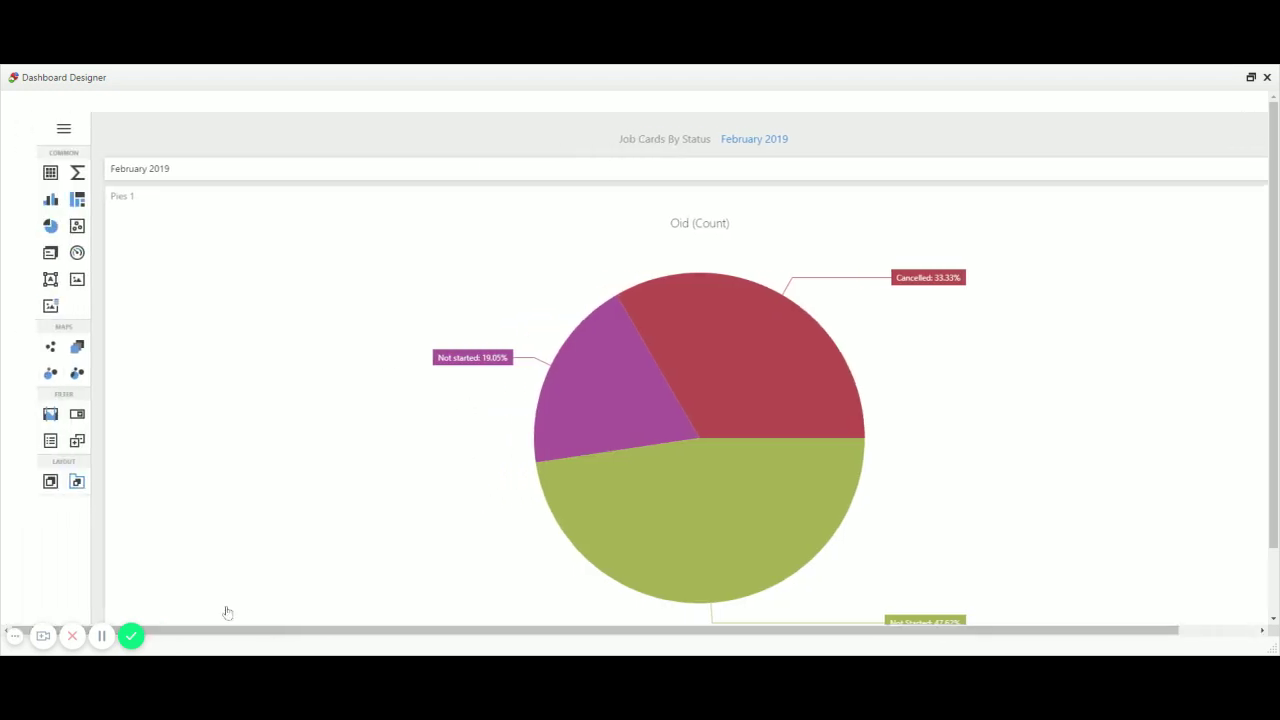
{"action": "left_click", "coordinate": [63, 128]}
{"action": "left_click", "coordinate": [70, 192]}
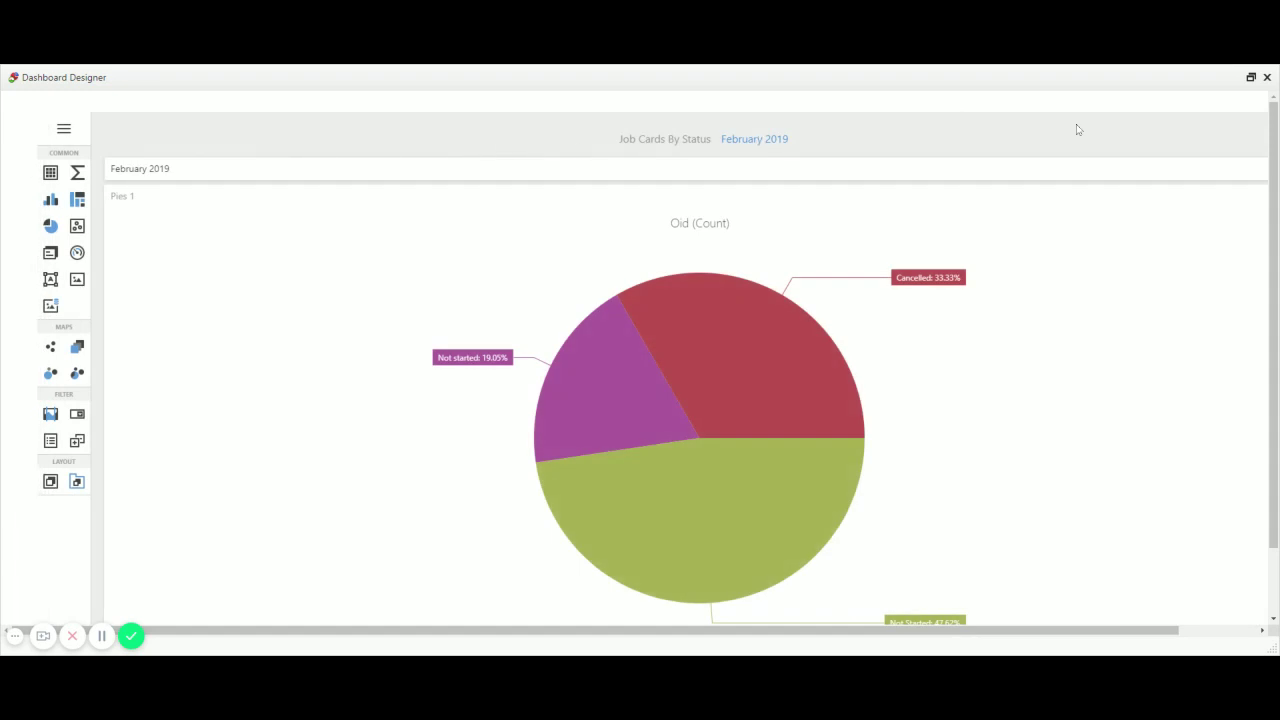
{"action": "left_click", "coordinate": [1267, 78]}
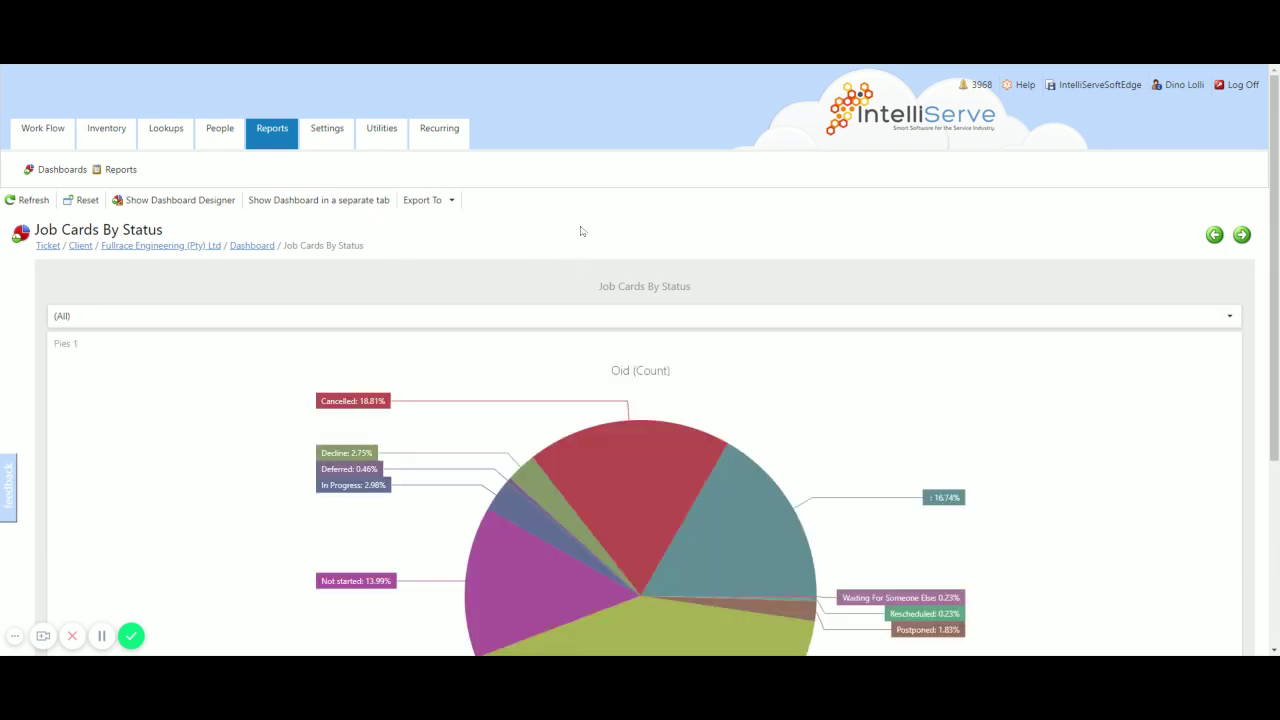
Filter the finished Job Cards By Status dashboard to February 2019 and view the whole pie chart
{"action": "scroll", "coordinate": [581, 231], "scroll_direction": "down", "scroll_amount": 2}
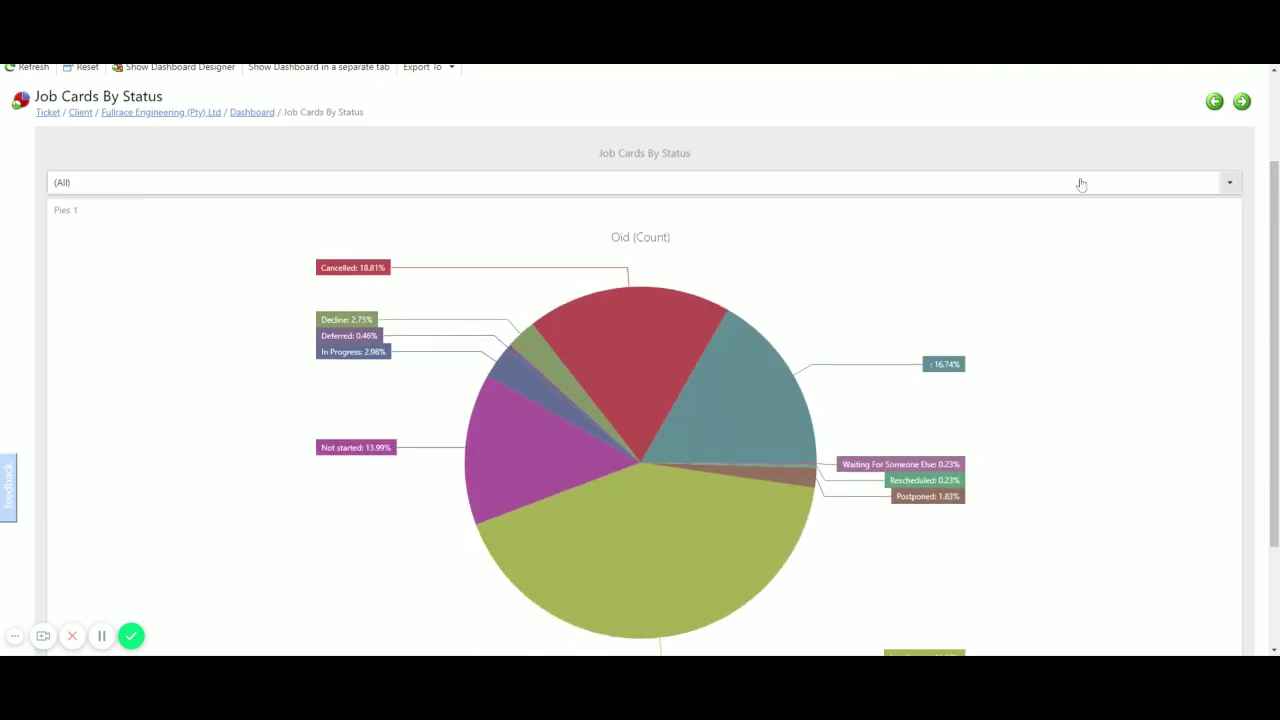
{"action": "left_click", "coordinate": [1230, 185]}
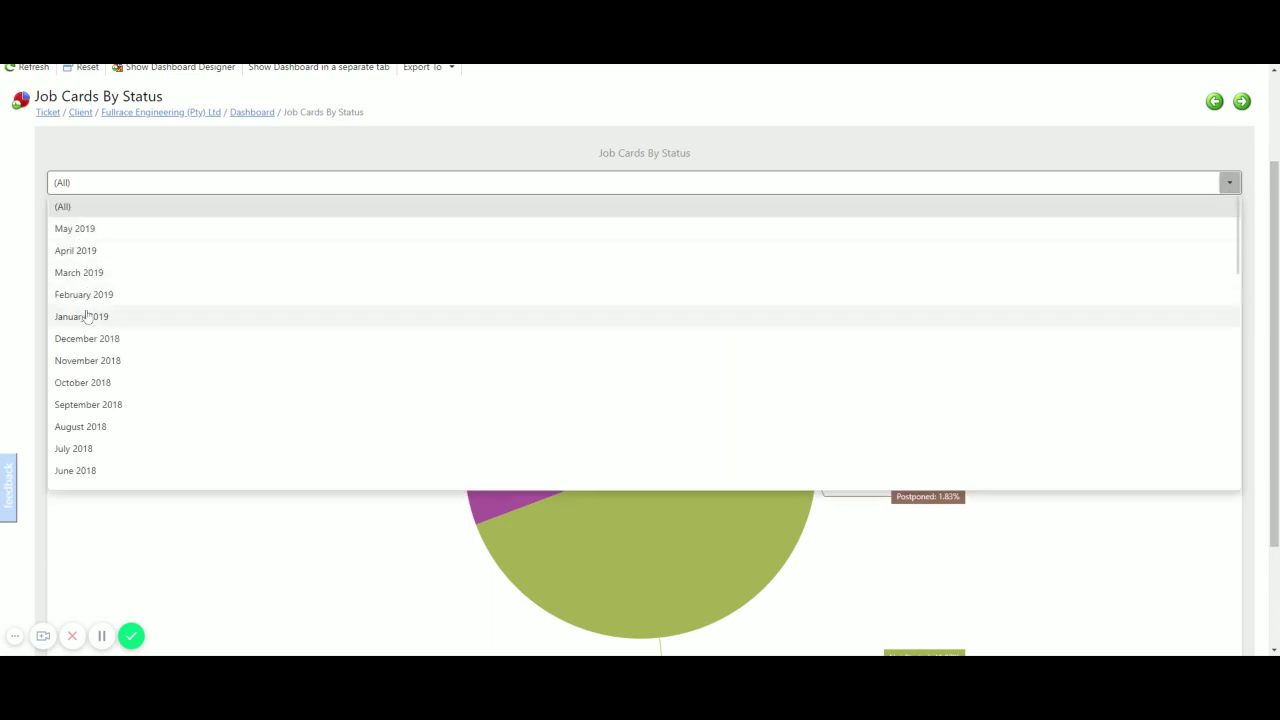
{"action": "left_click", "coordinate": [140, 294]}
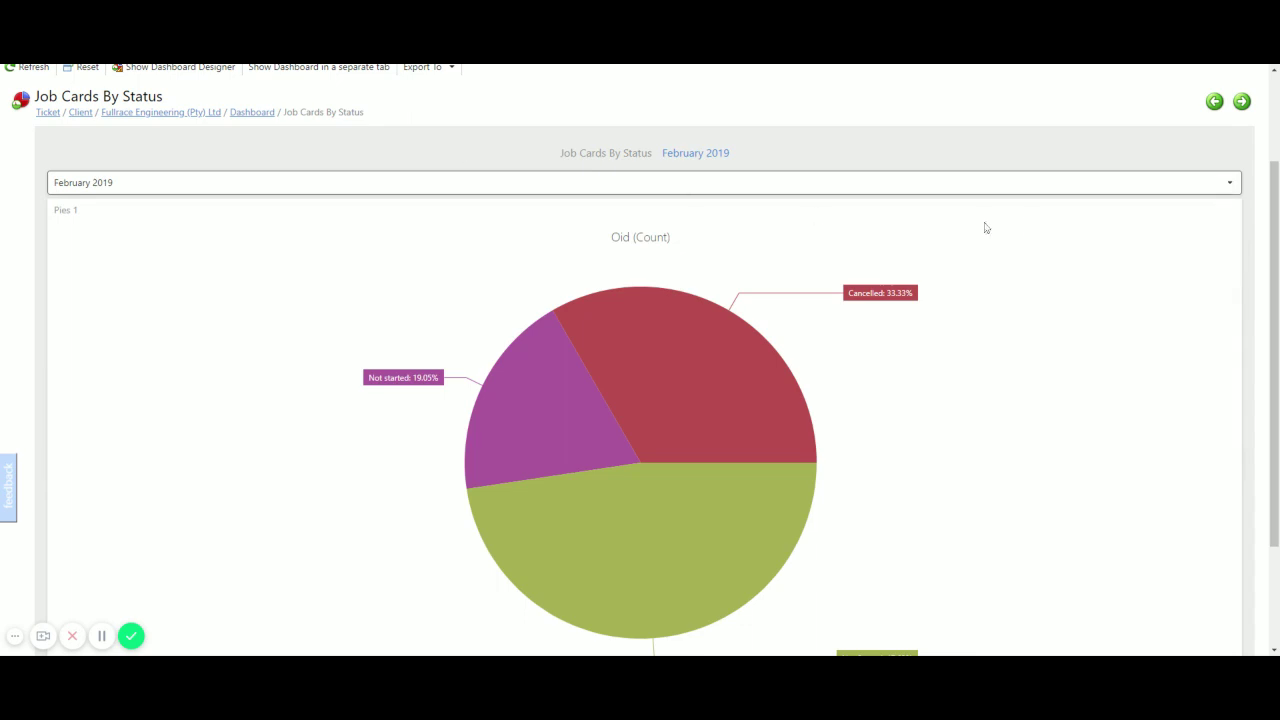
{"action": "left_click_drag", "start_coordinate": [1277, 263], "coordinate": [1251, 277]}
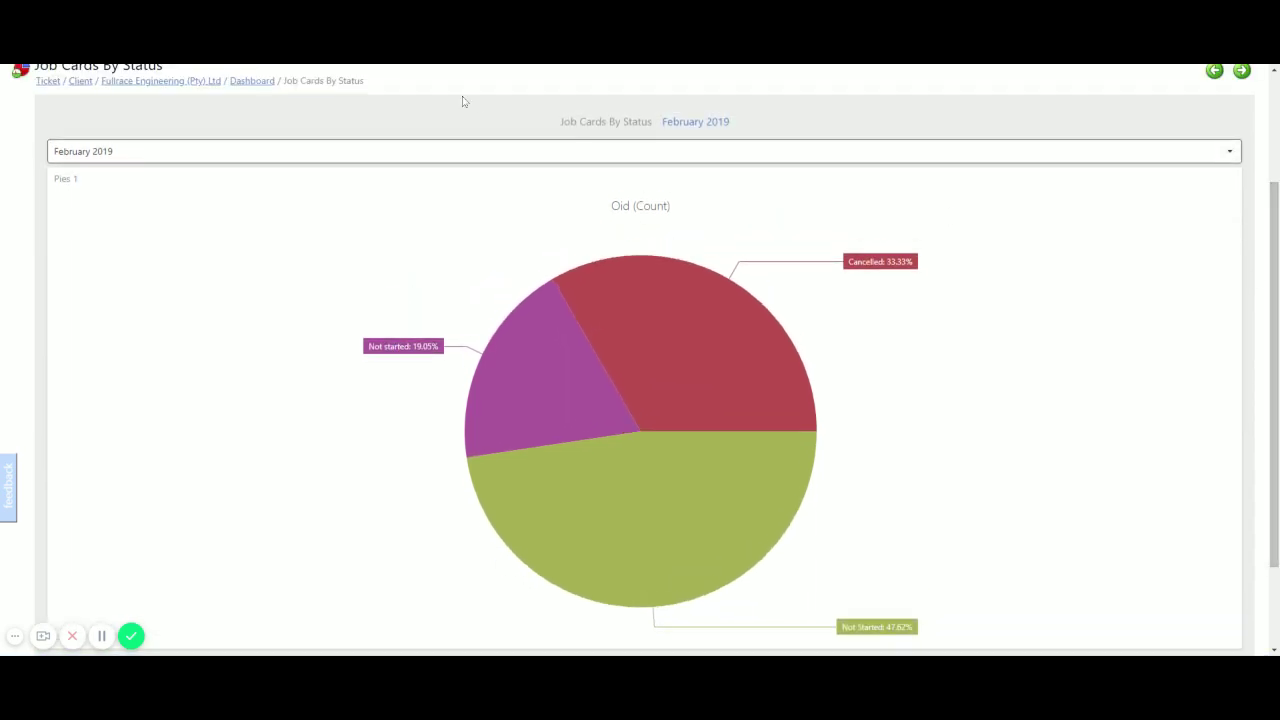